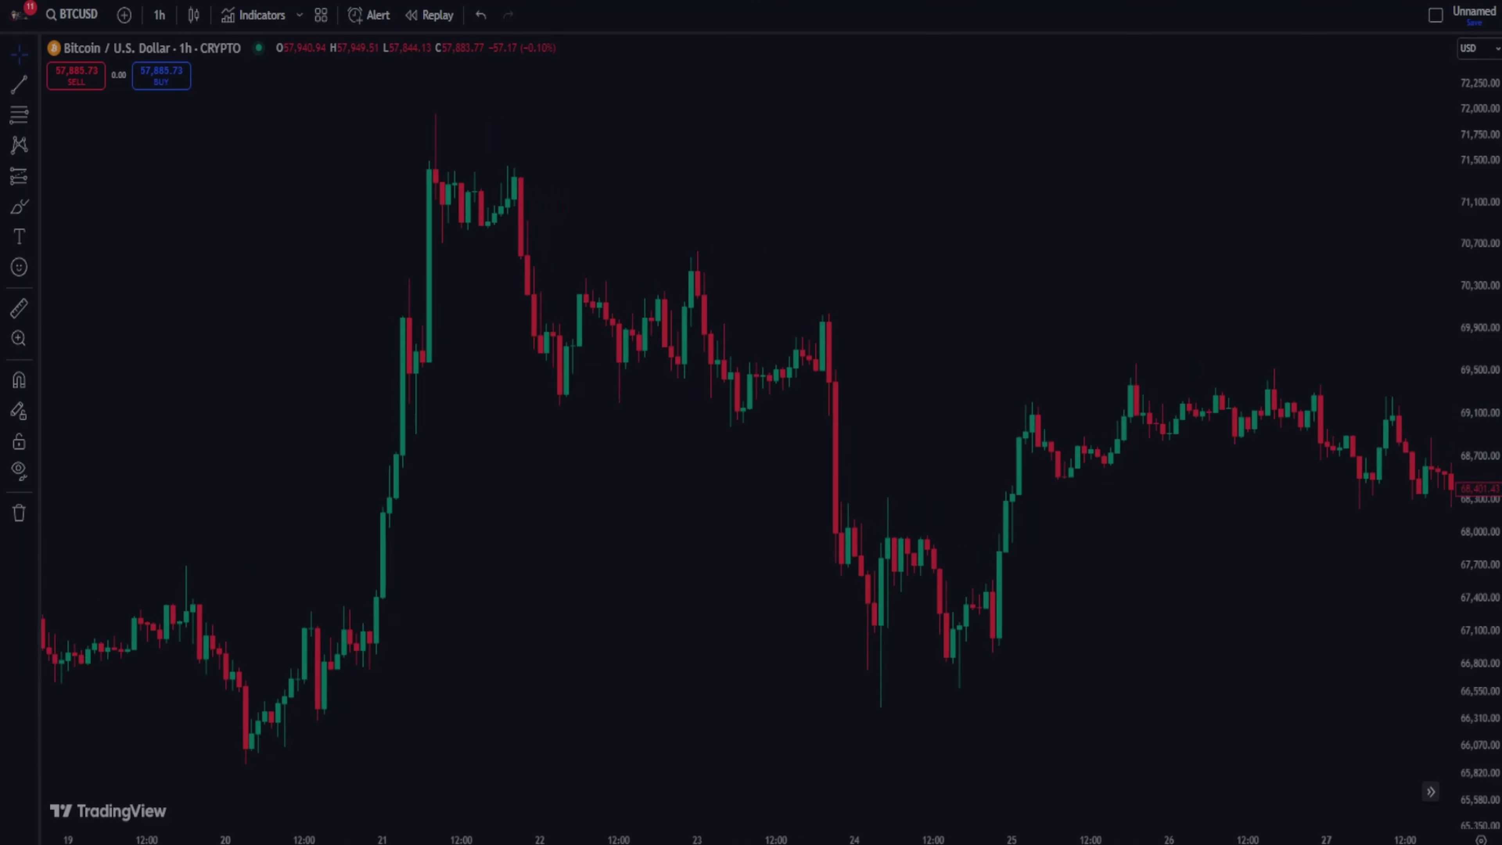
# Step: Scroll through the BTCUSD 1h chart, then bring up the Indicators, Metrics & Strategies dialog
pyautogui.hscroll(10, 751, 414)
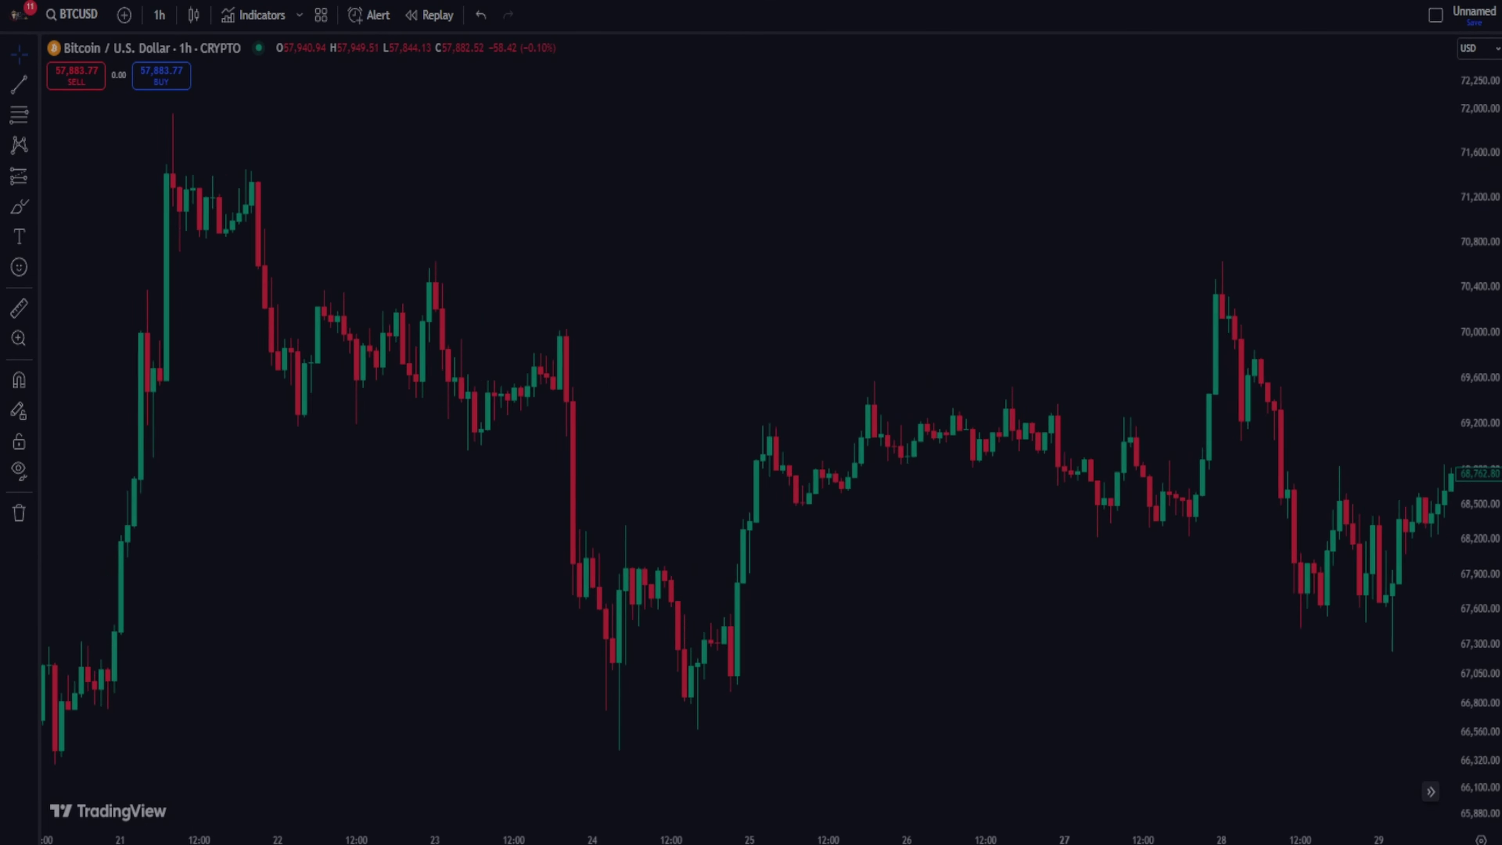
pyautogui.hscroll(10, 751, 414)
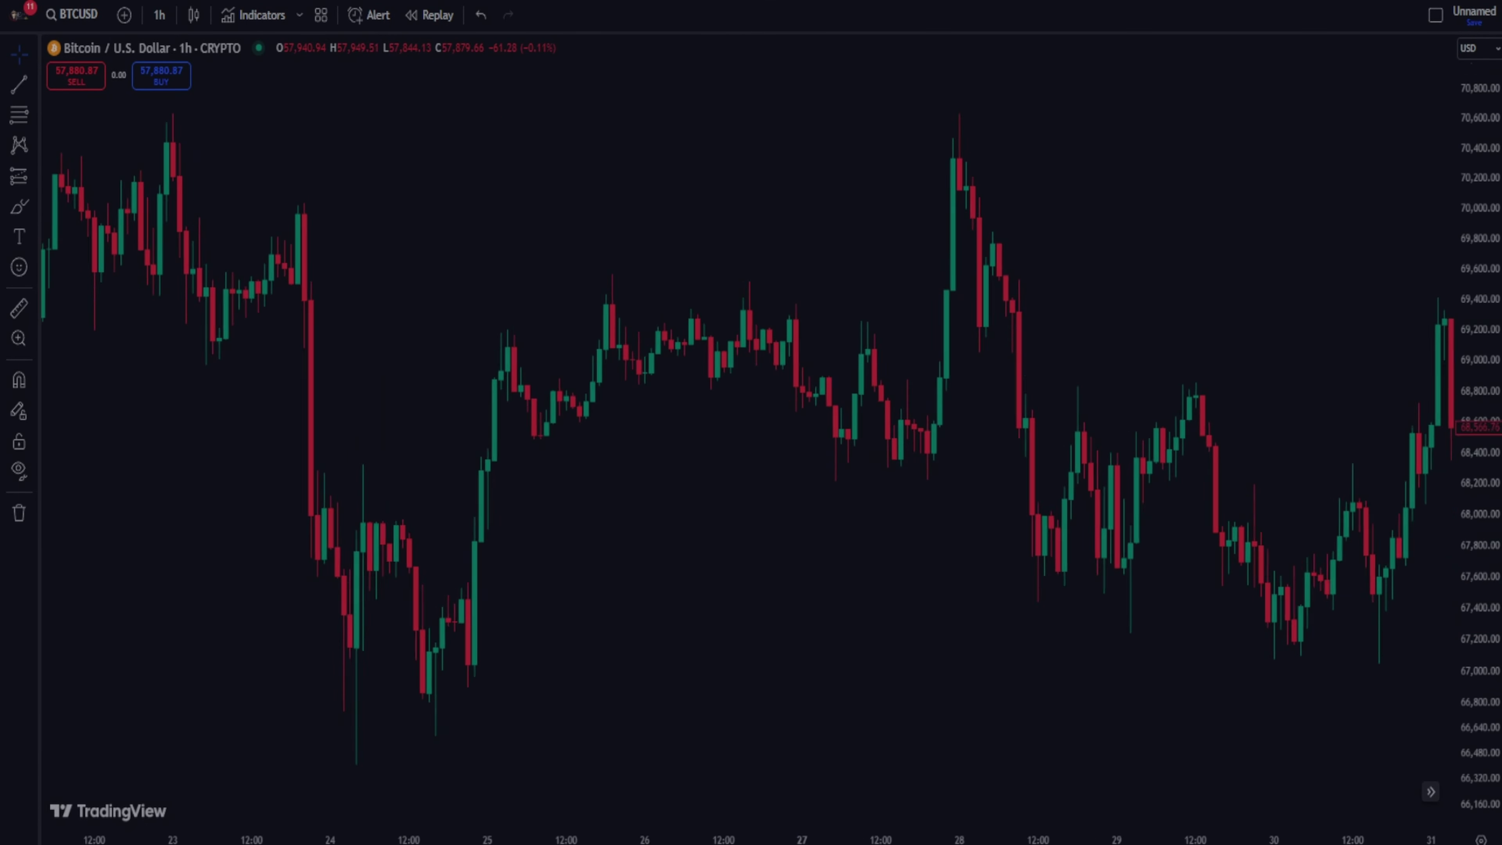
pyautogui.hscroll(10, 751, 414)
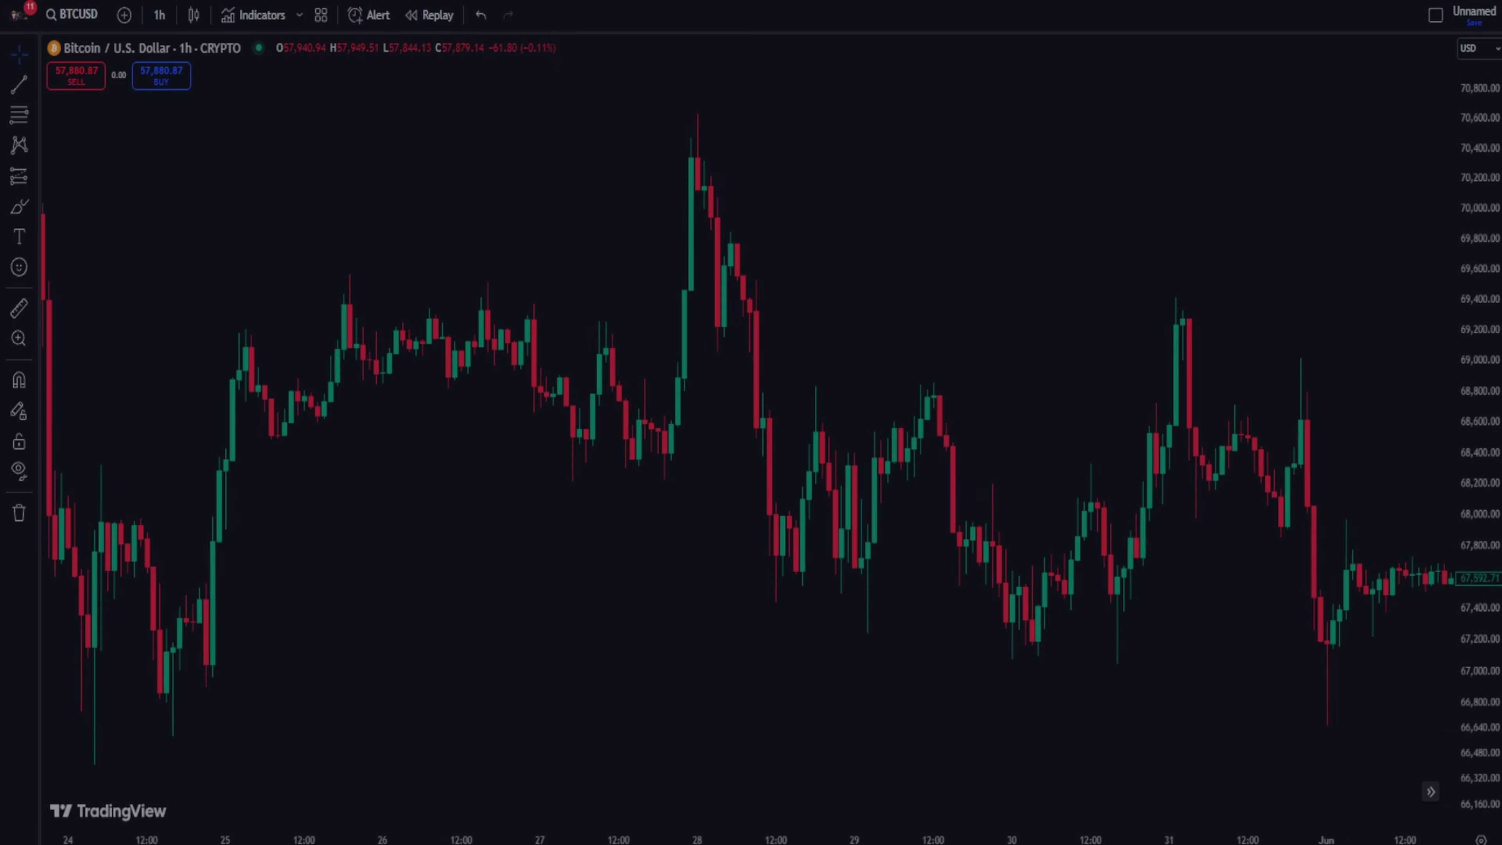
pyautogui.hscroll(10, 751, 415)
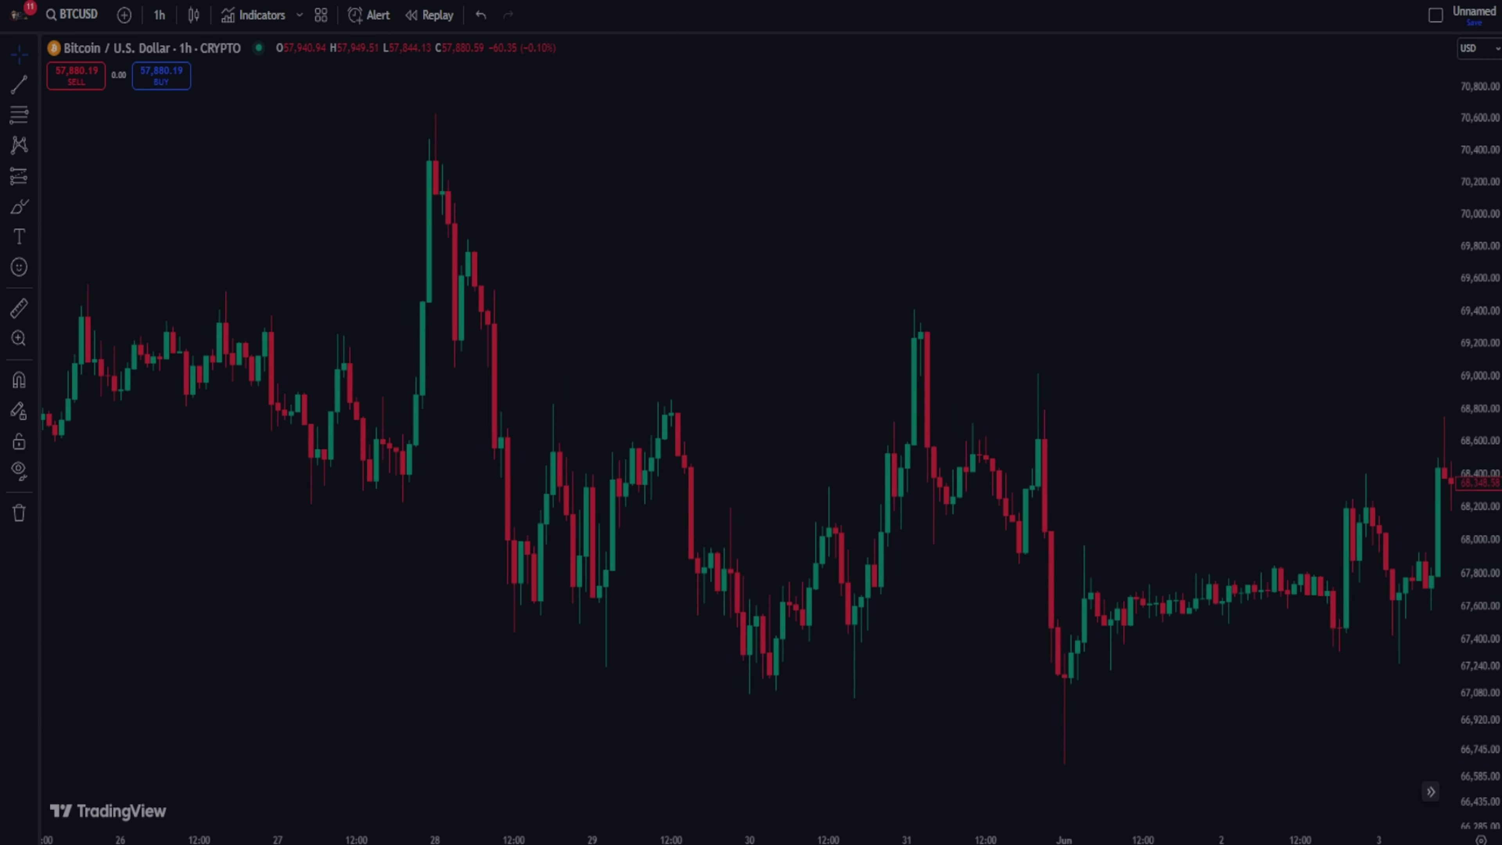
pyautogui.hscroll(10, 751, 414)
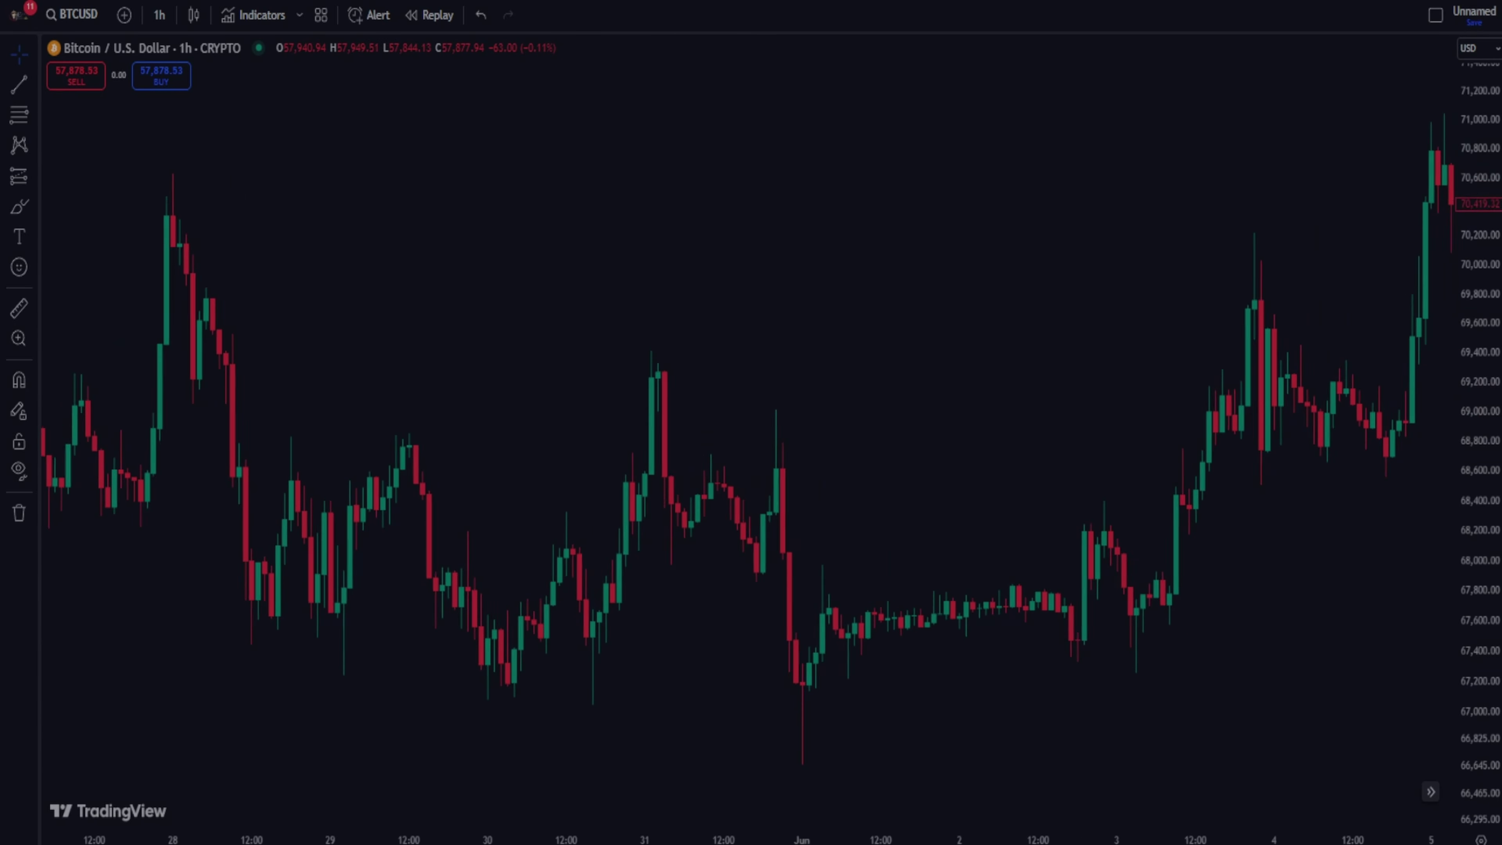
pyautogui.hscroll(10, 751, 414)
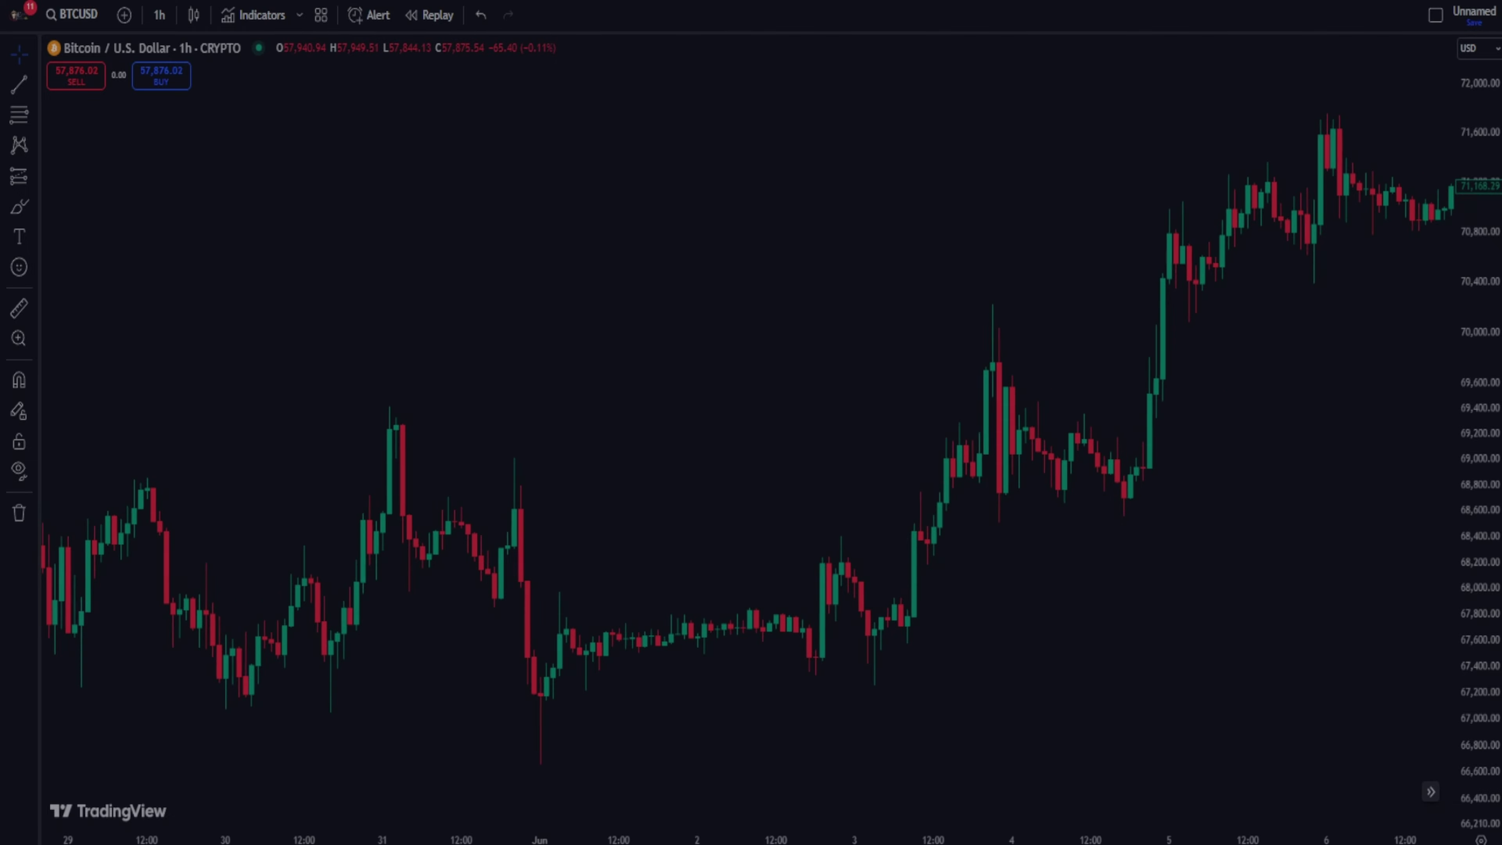
pyautogui.hscroll(10, 751, 414)
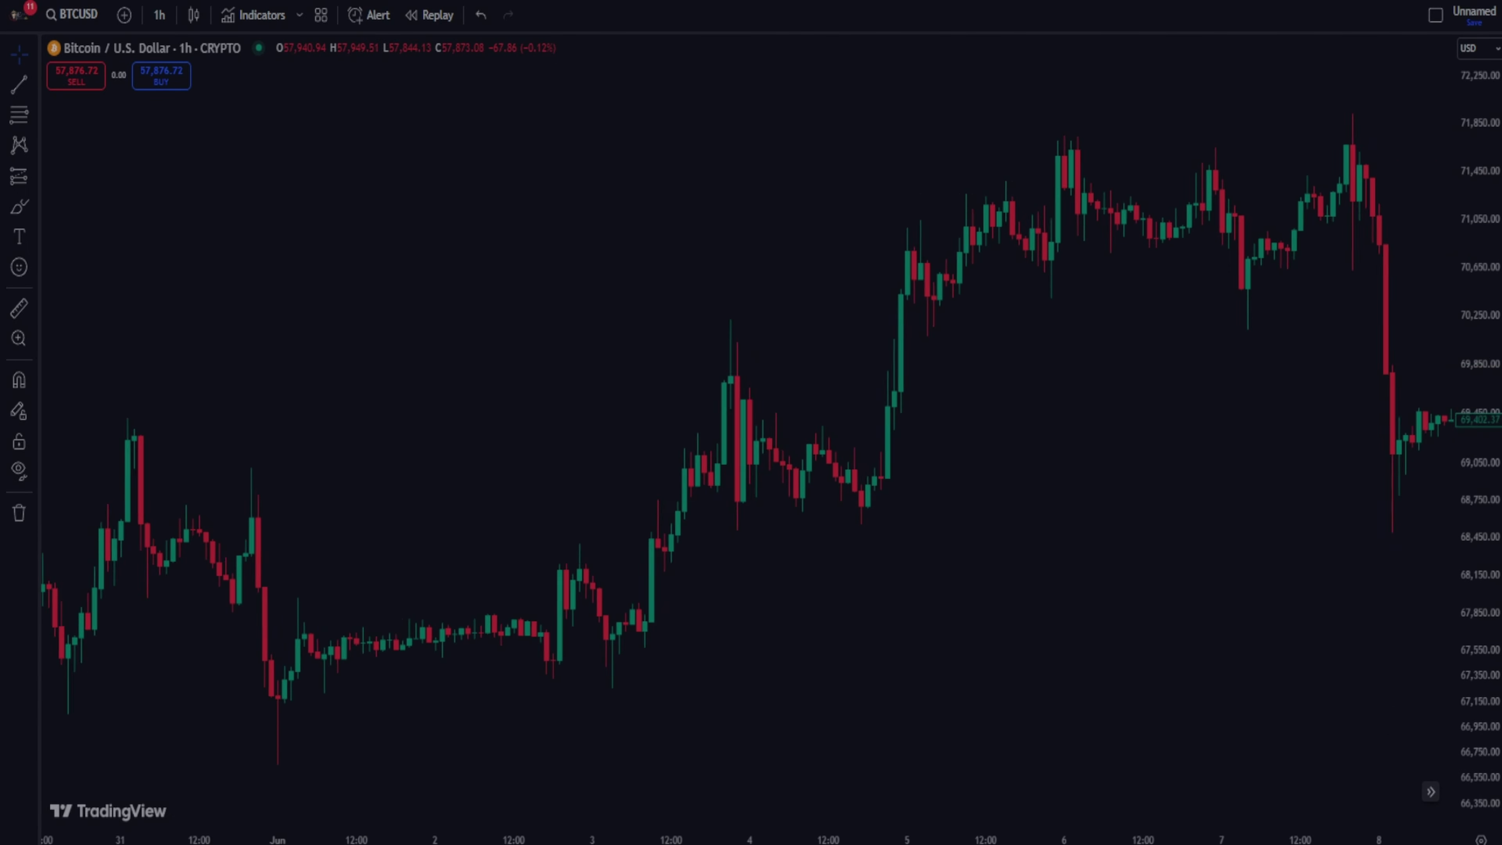
pyautogui.hscroll(10, 751, 414)
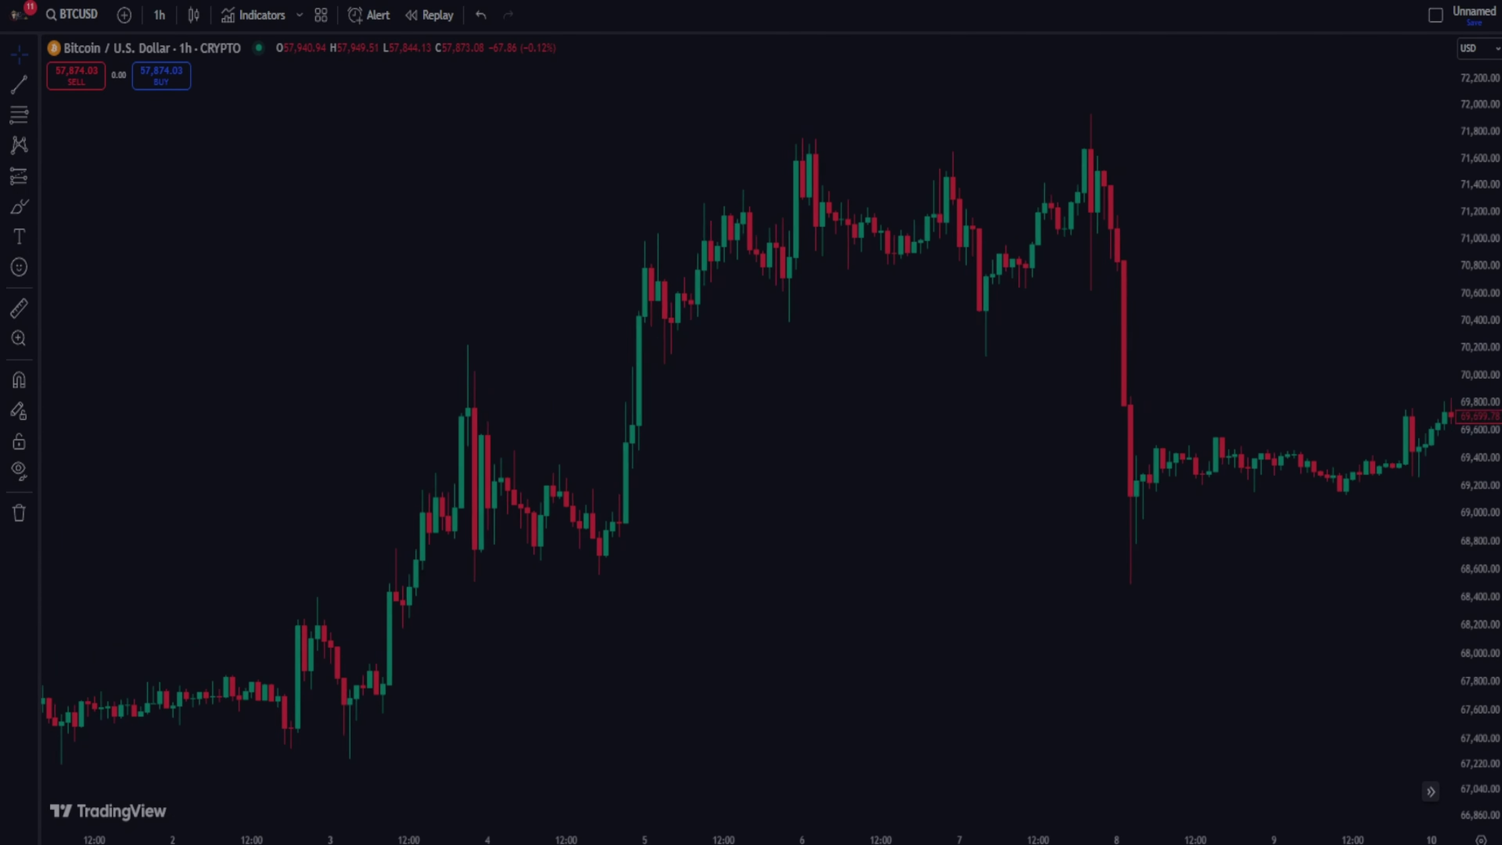
pyautogui.hscroll(10, 751, 414)
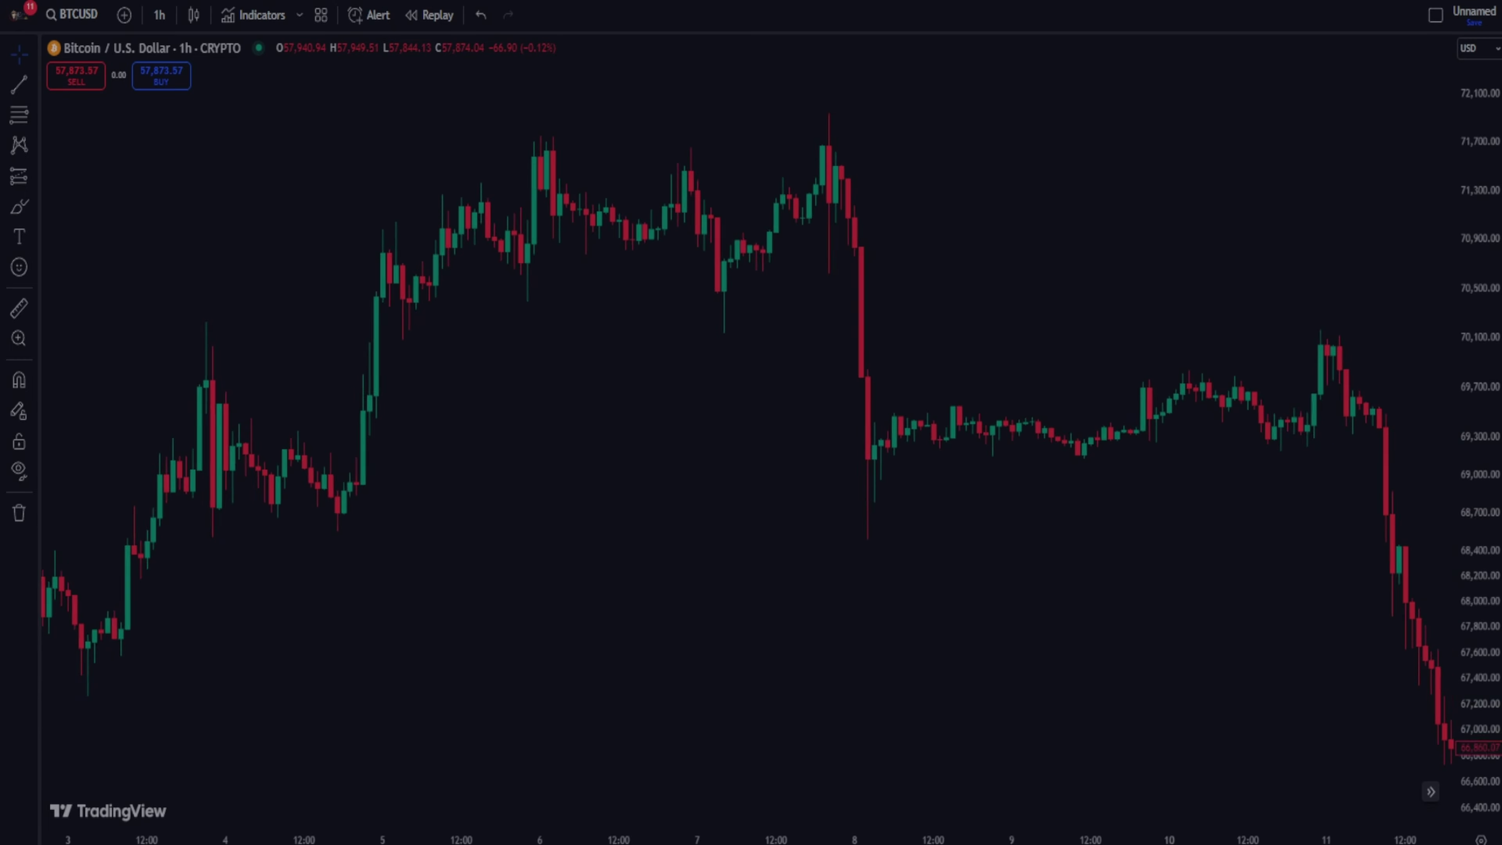
pyautogui.hscroll(10, 751, 414)
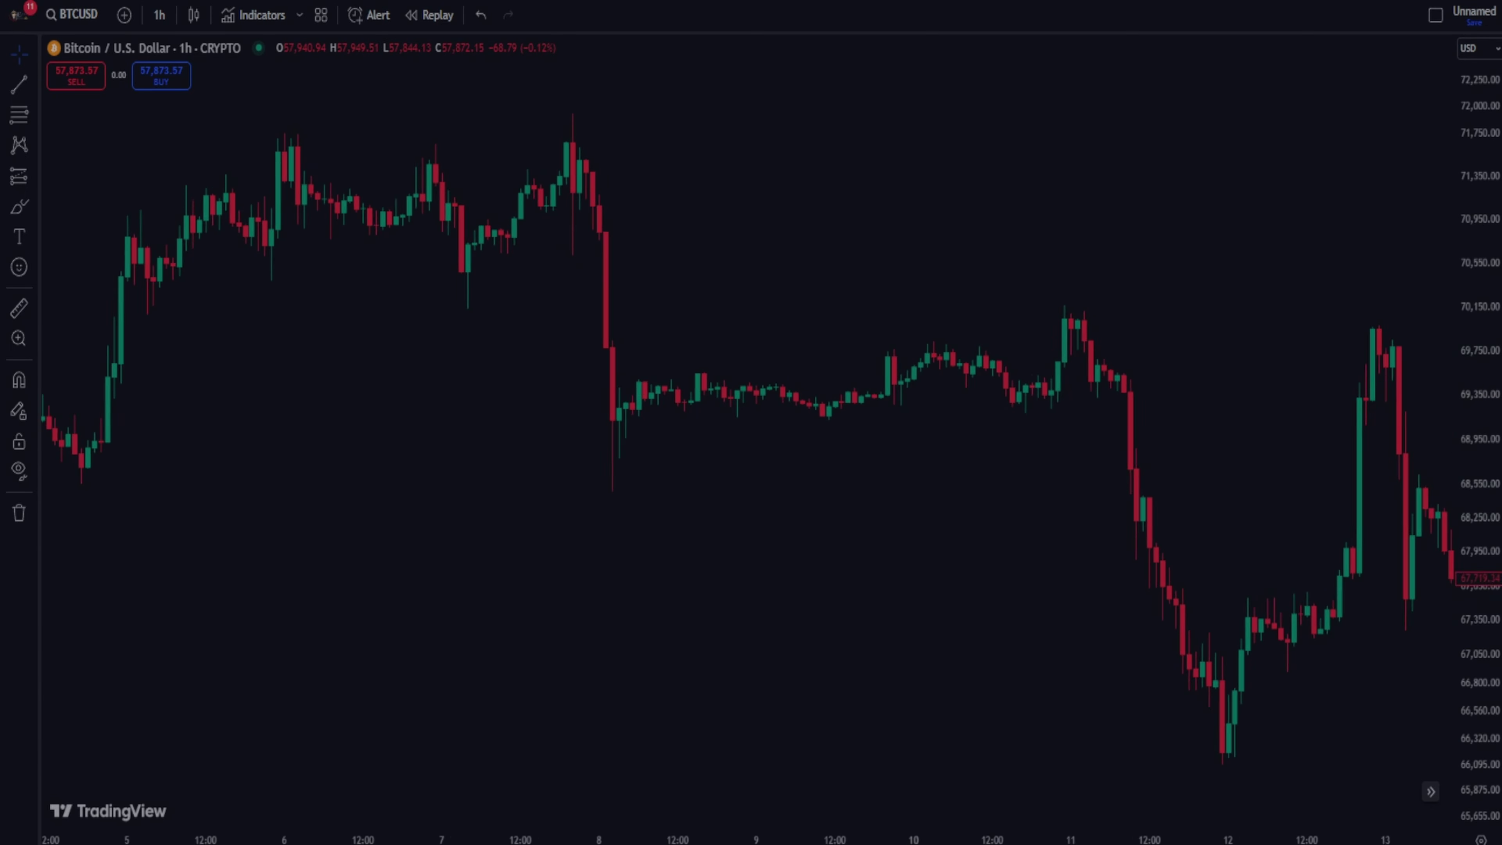
pyautogui.hscroll(10, 751, 414)
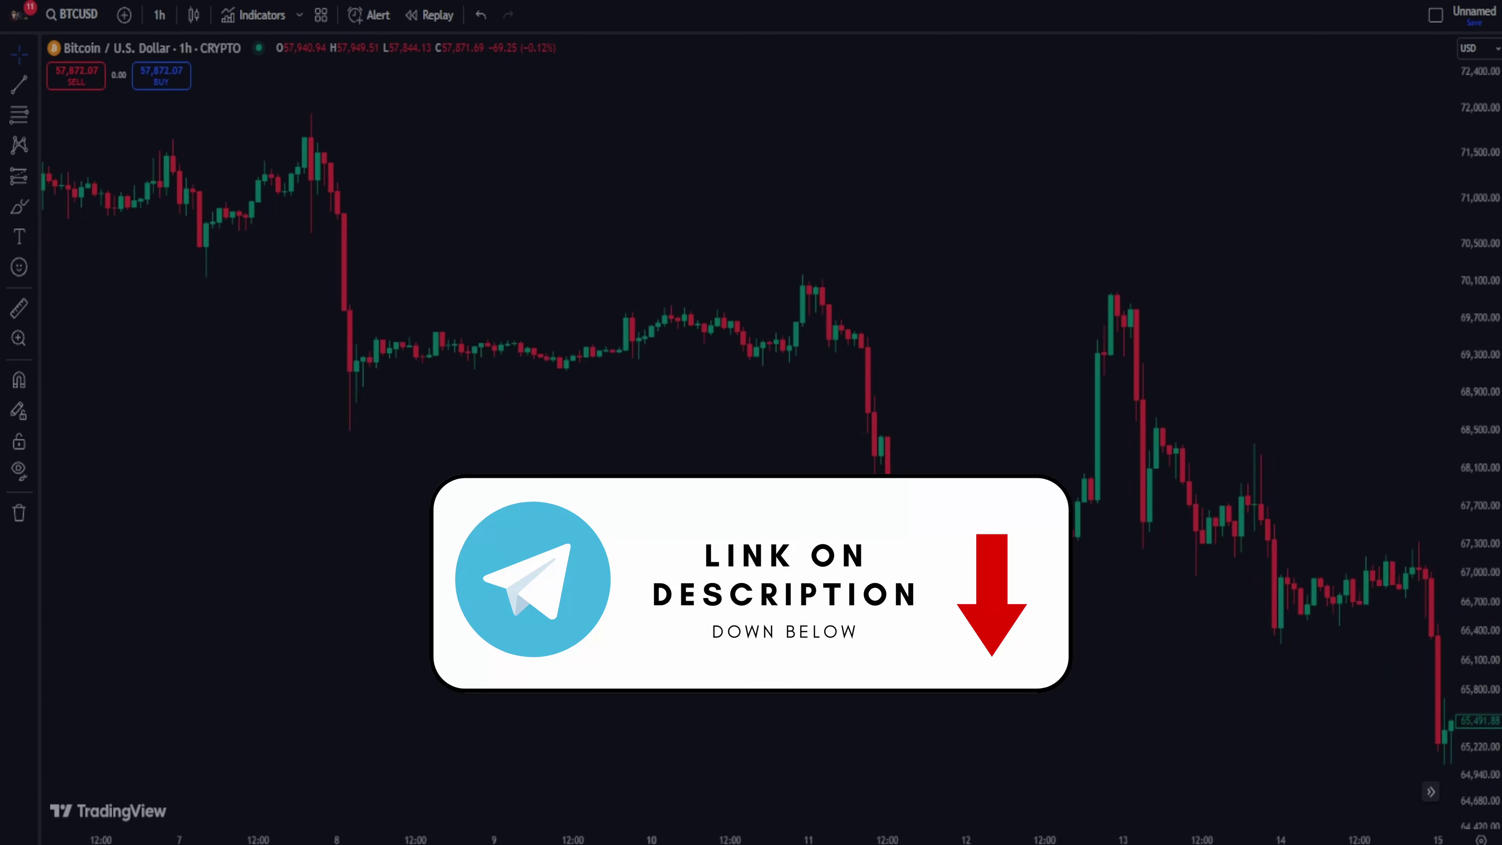
pyautogui.hscroll(10, 751, 414)
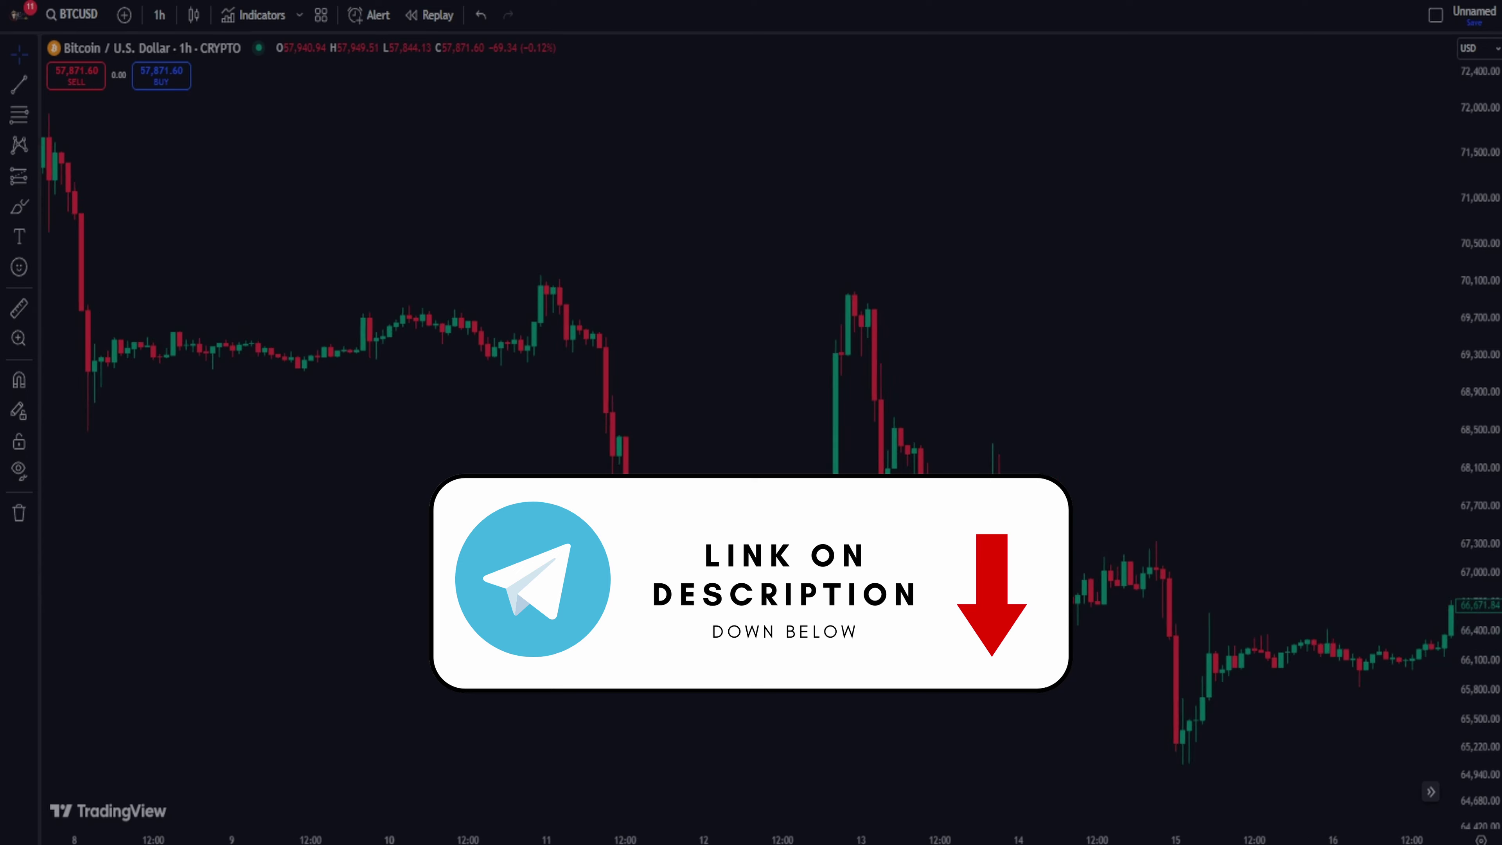
pyautogui.hscroll(10, 751, 415)
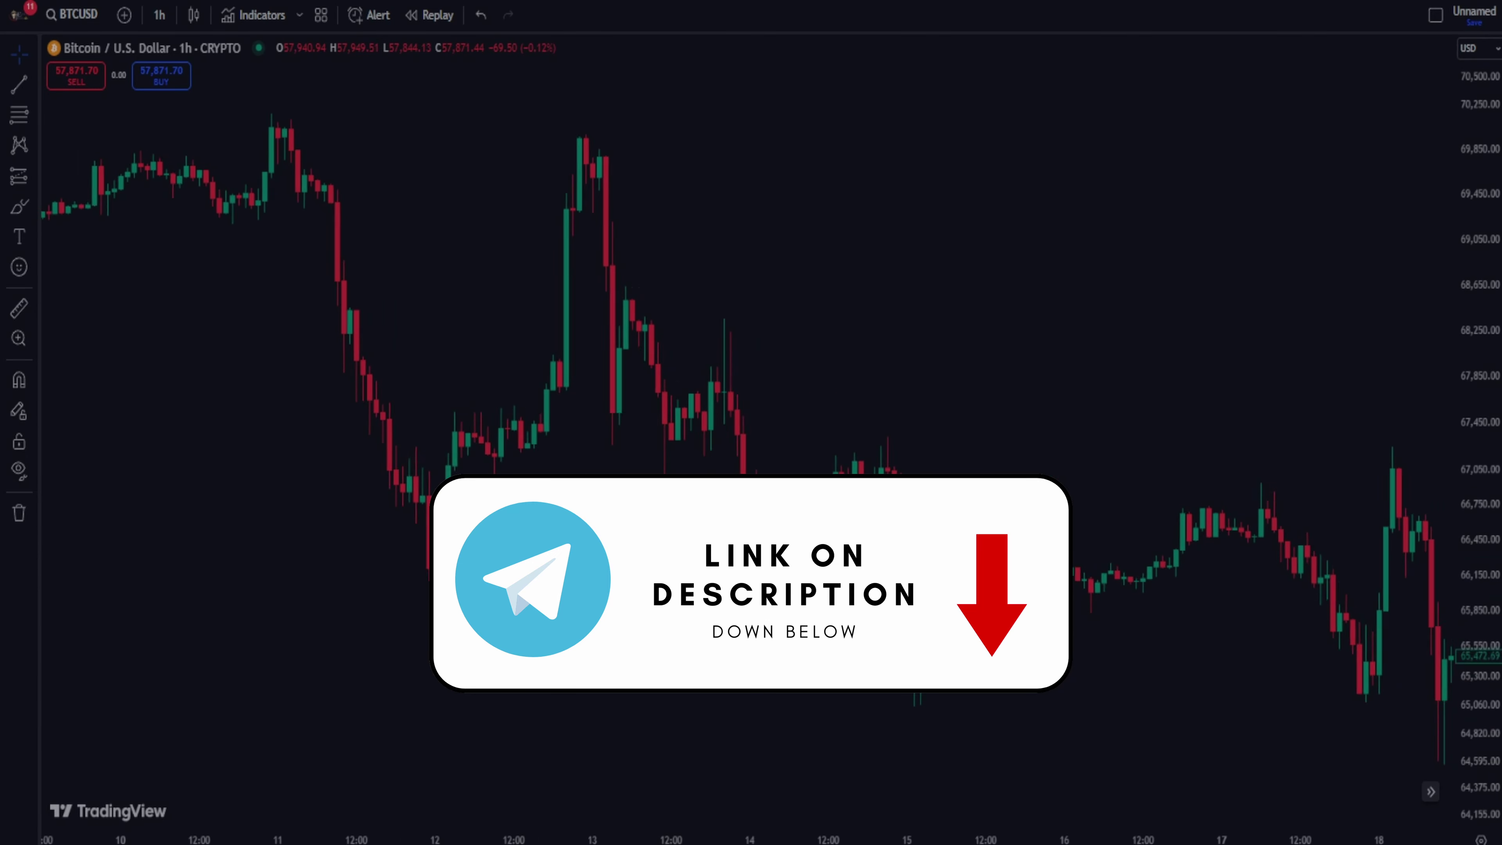
pyautogui.hscroll(10, 751, 414)
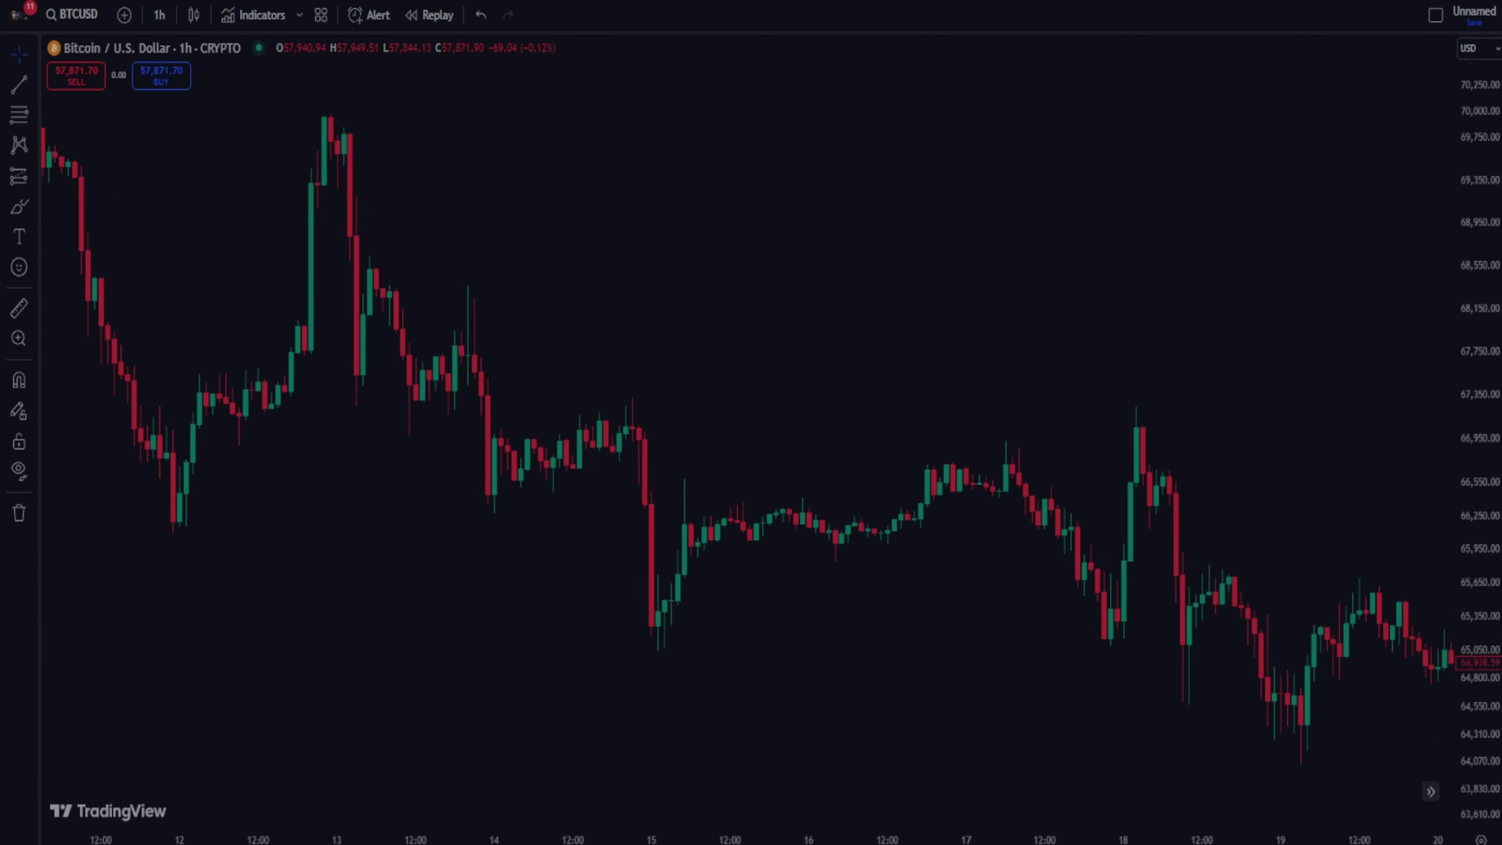
pyautogui.hscroll(10, 751, 415)
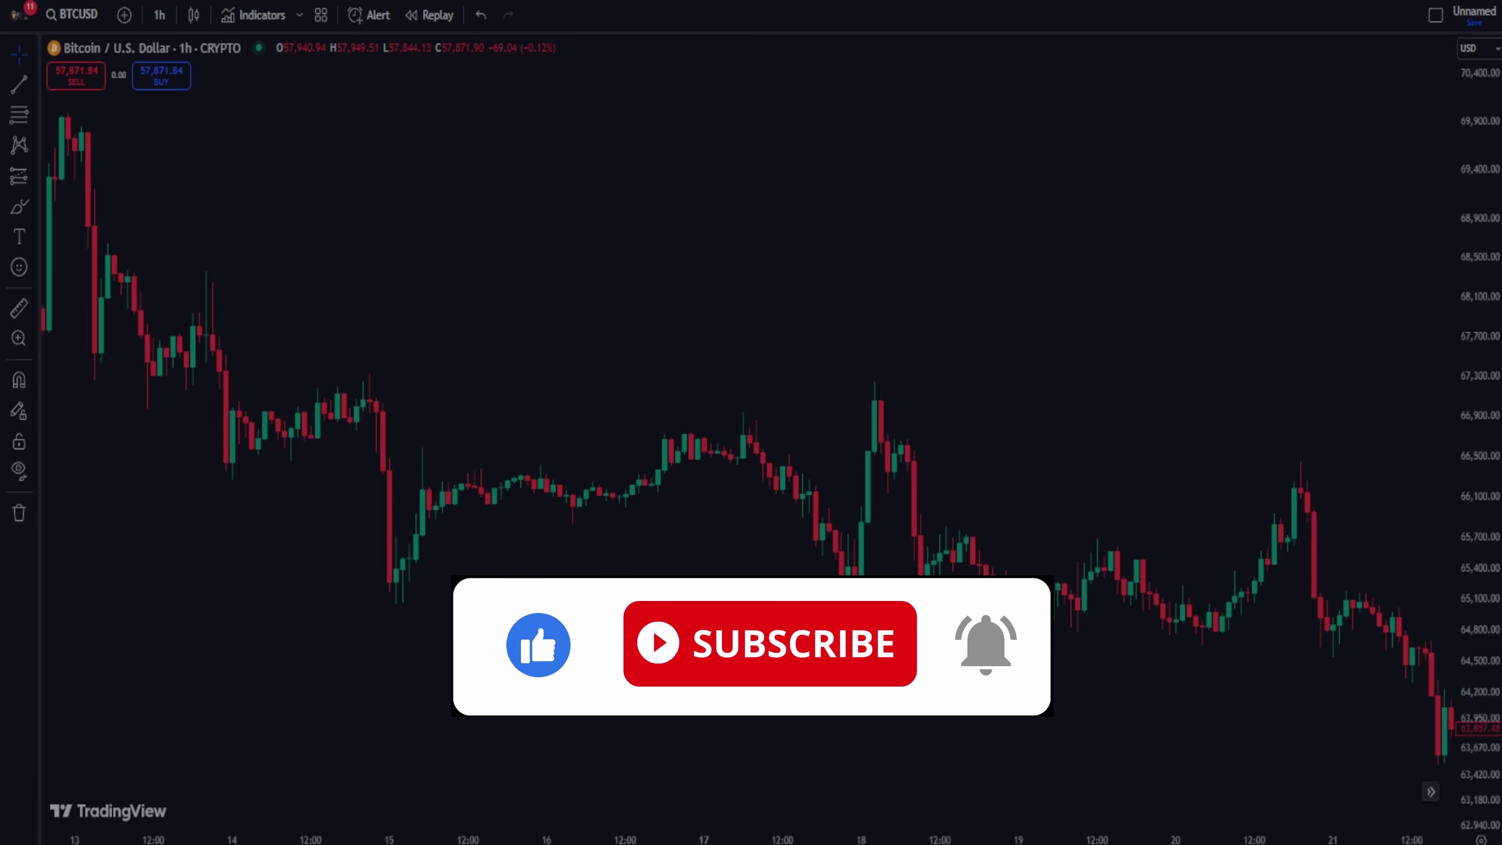
pyautogui.hscroll(10, 751, 414)
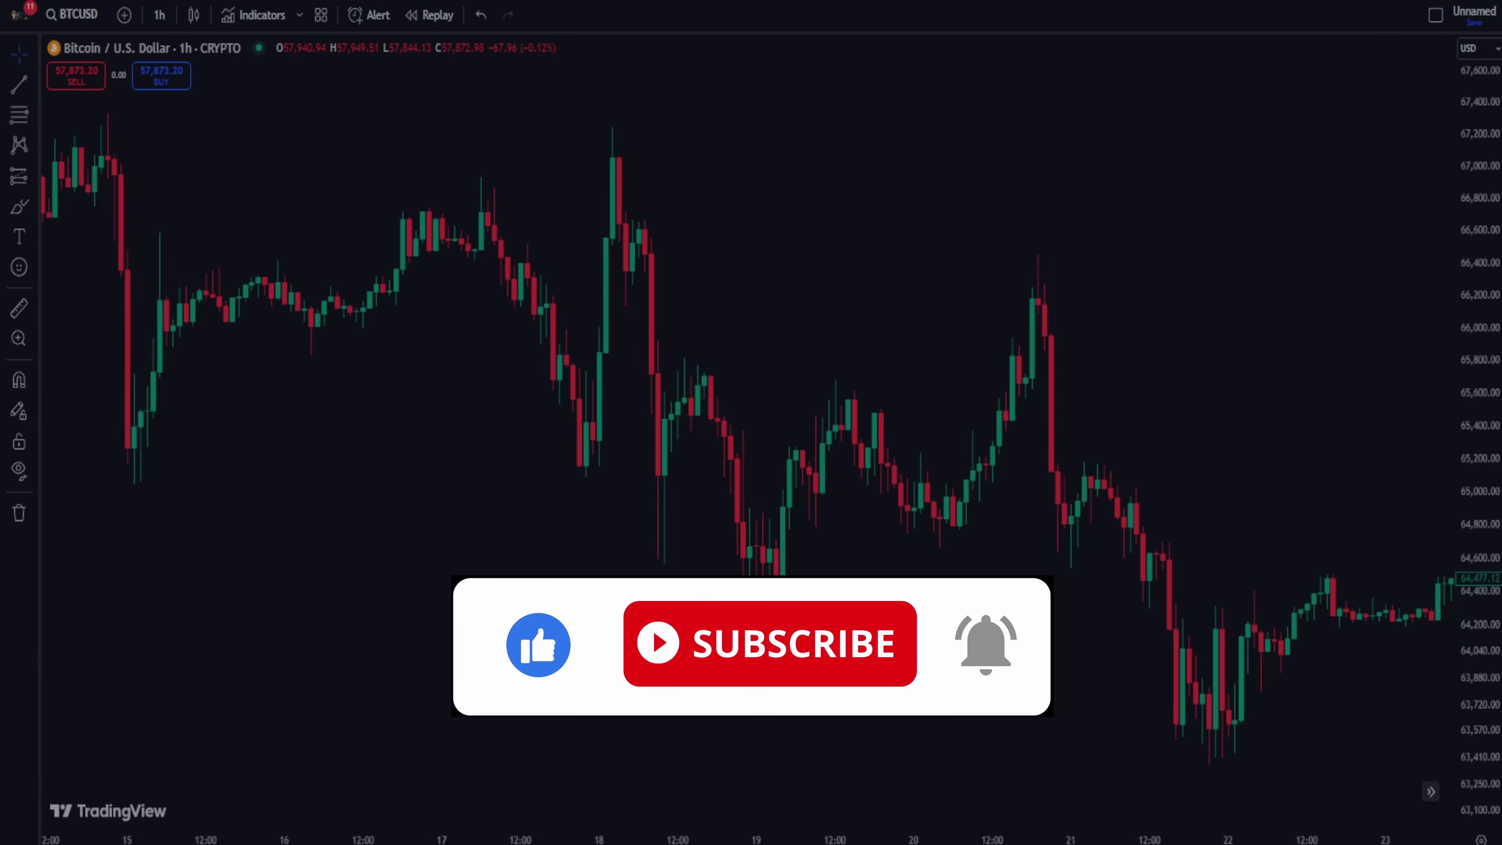
pyautogui.hscroll(10, 751, 414)
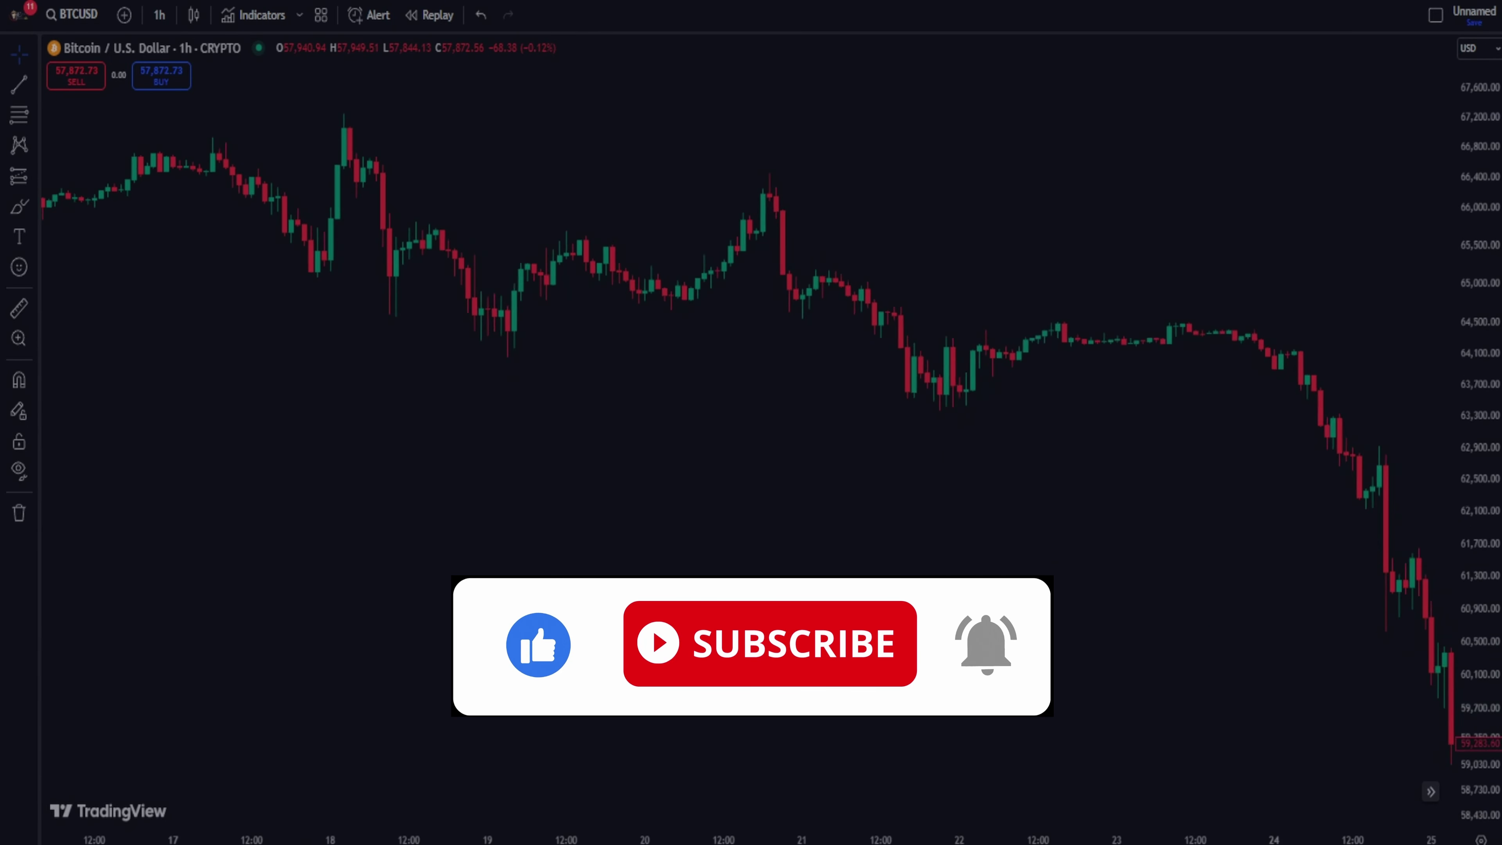
pyautogui.hscroll(10, 751, 414)
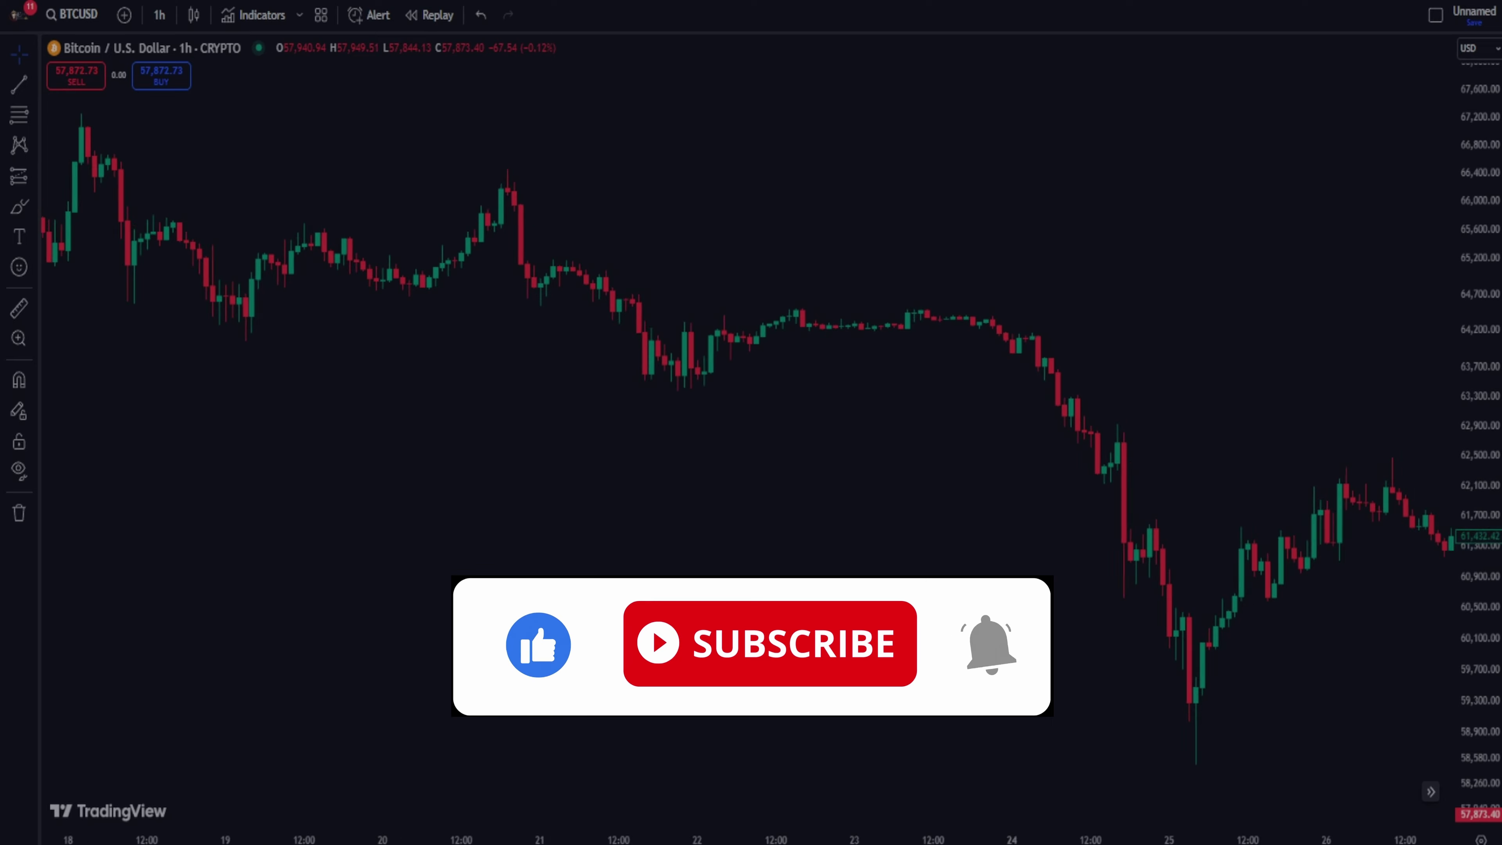
pyautogui.hscroll(5, 751, 414)
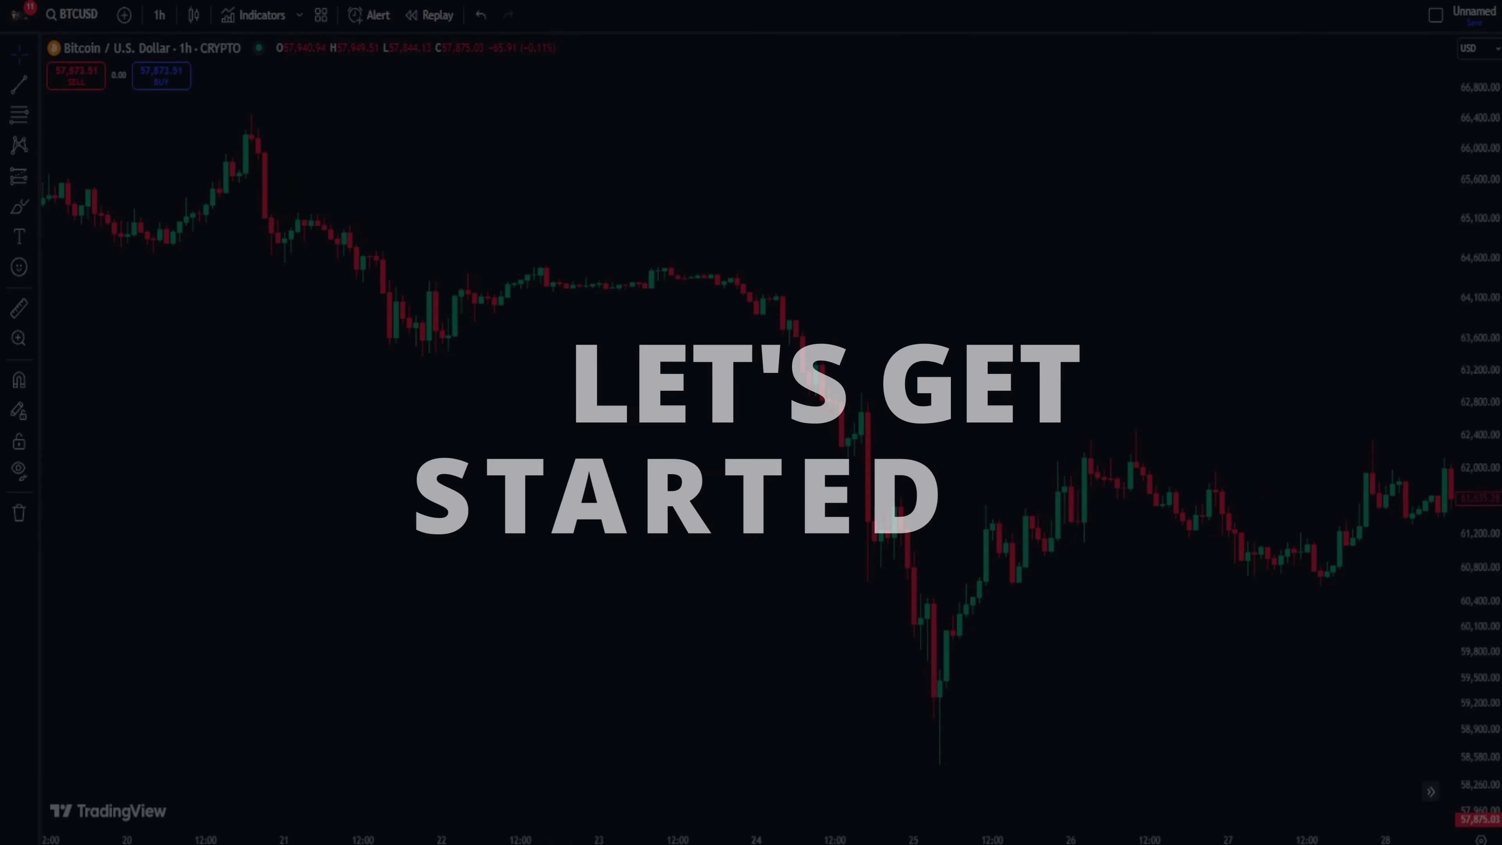
pyautogui.hscroll(8, 751, 414)
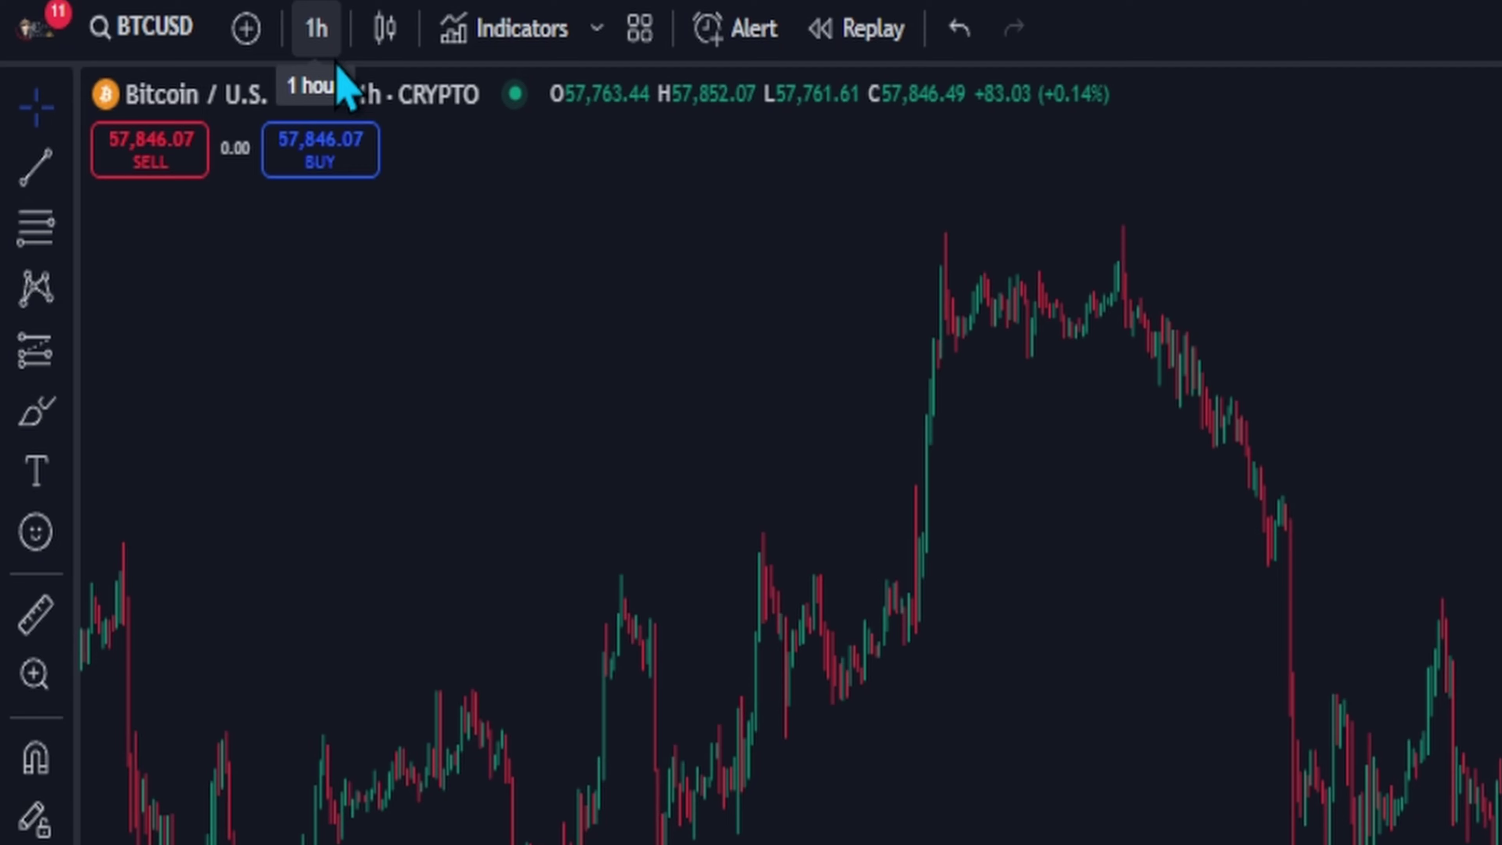
pyautogui.click(560, 48)
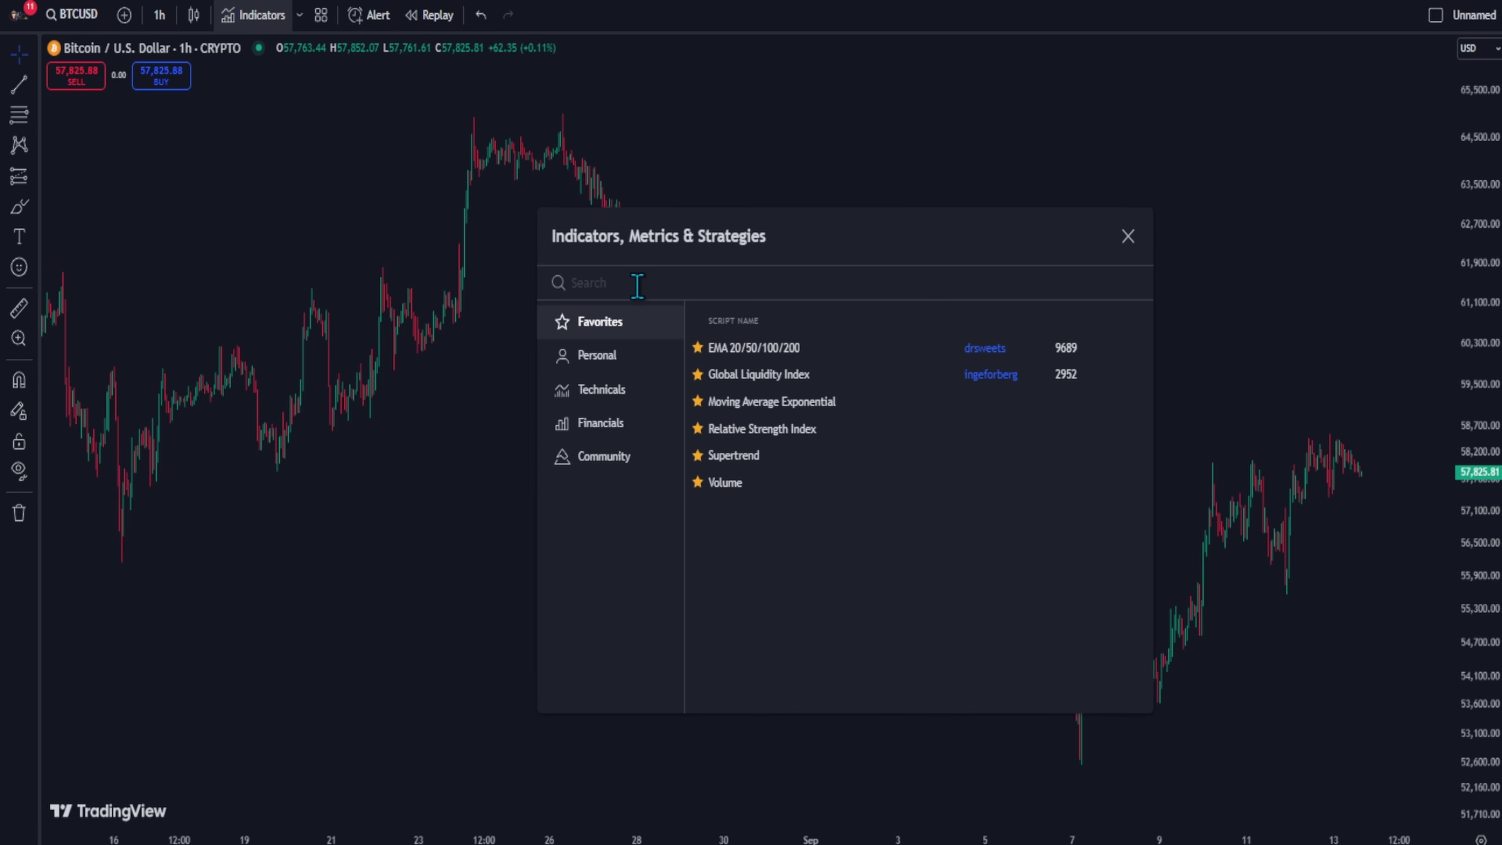
# Step: Search 'rsi', add the Relative Strength Index twice, and close the indicator search
pyautogui.write('rsi')
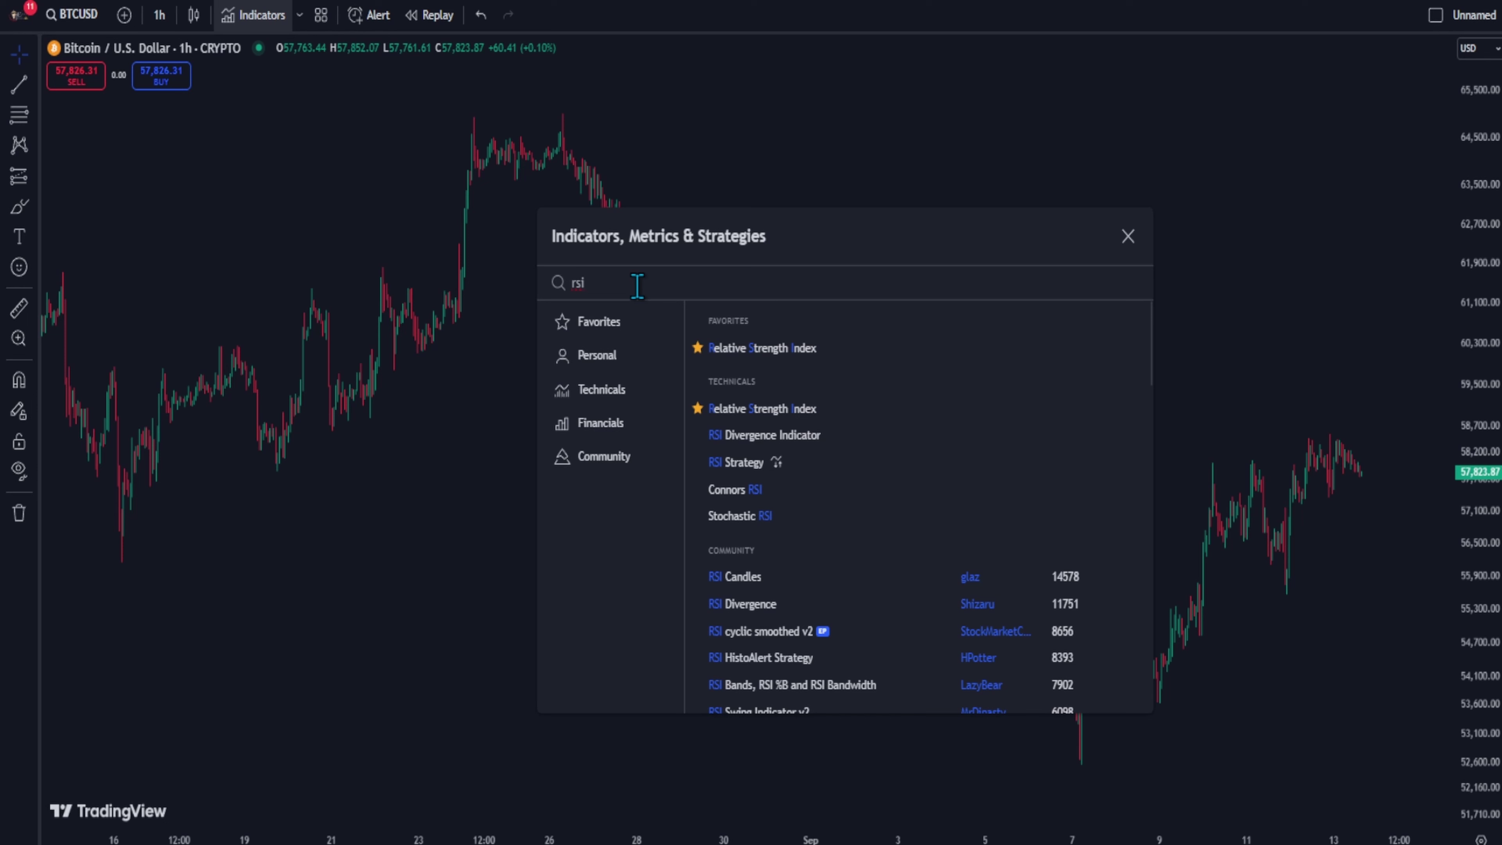
pyautogui.click(834, 416)
pyautogui.click(833, 416)
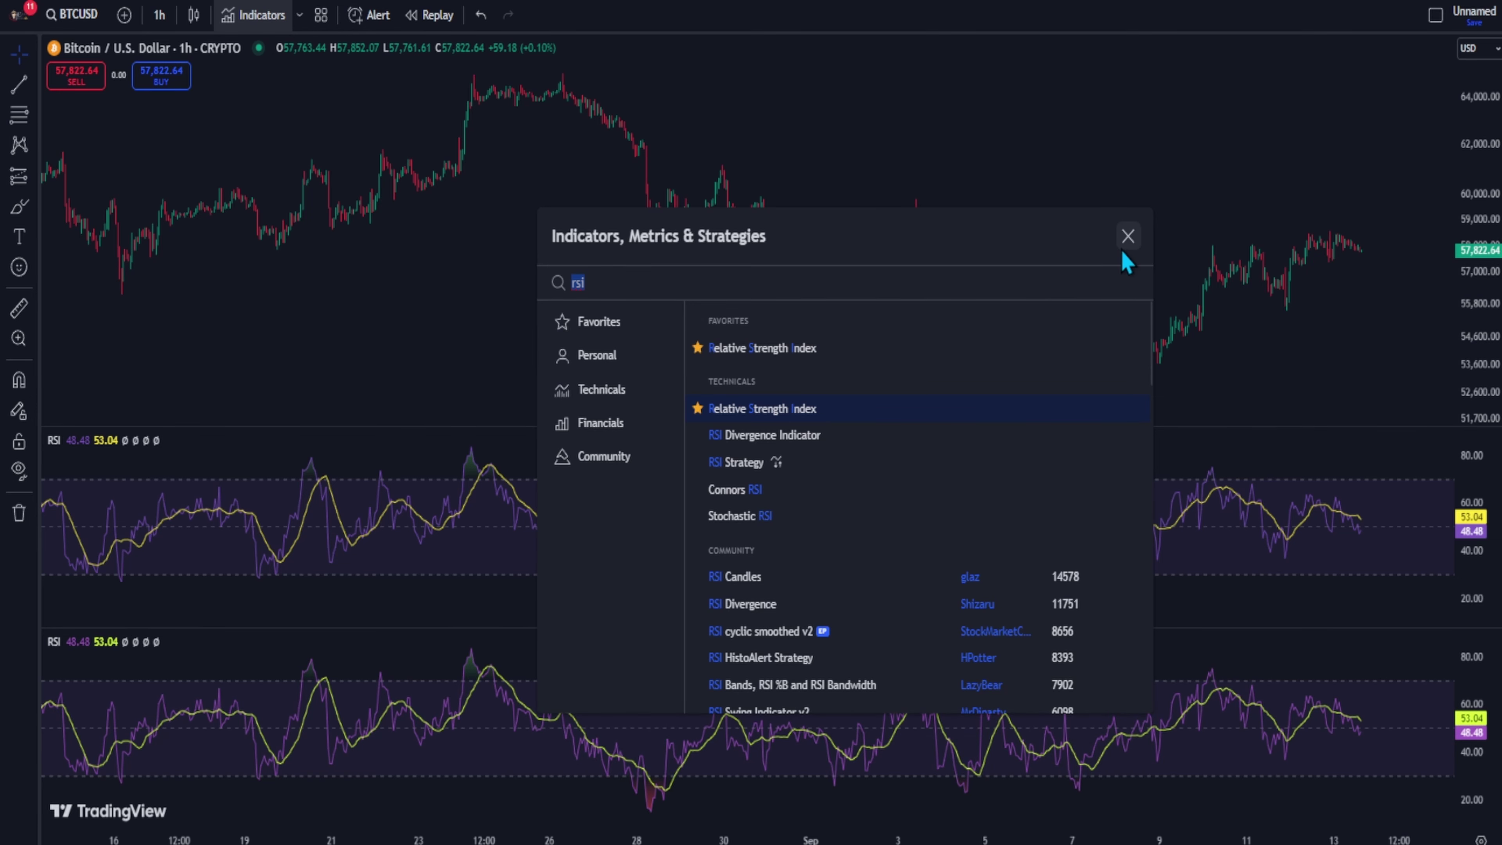
pyautogui.click(1128, 237)
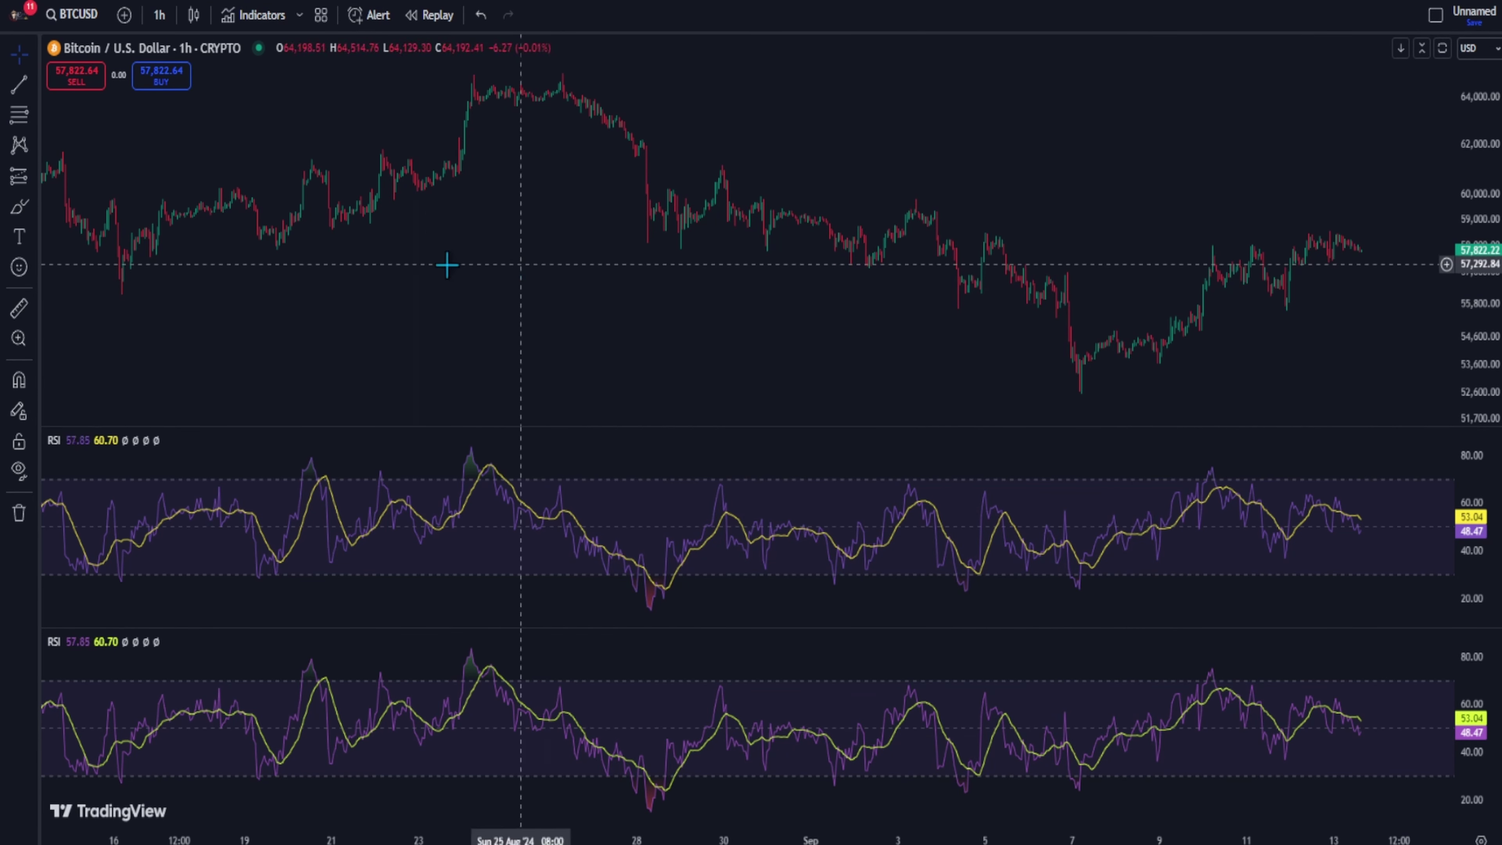
pyautogui.moveTo(64, 448)
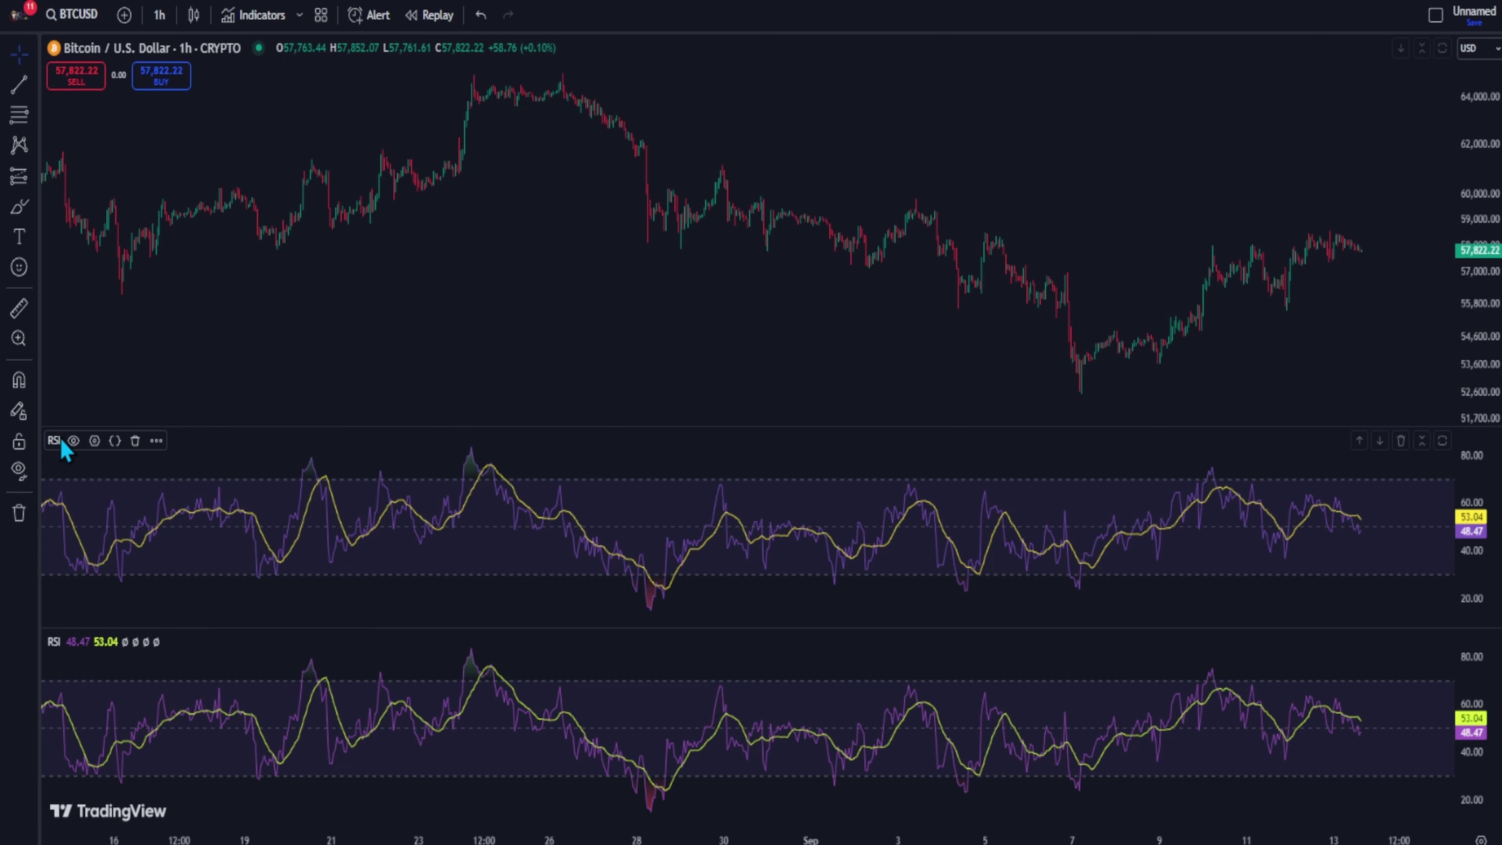
# Step: Set the top RSI's length to 7, calculated on the 1 day timeframe
pyautogui.click(94, 441)
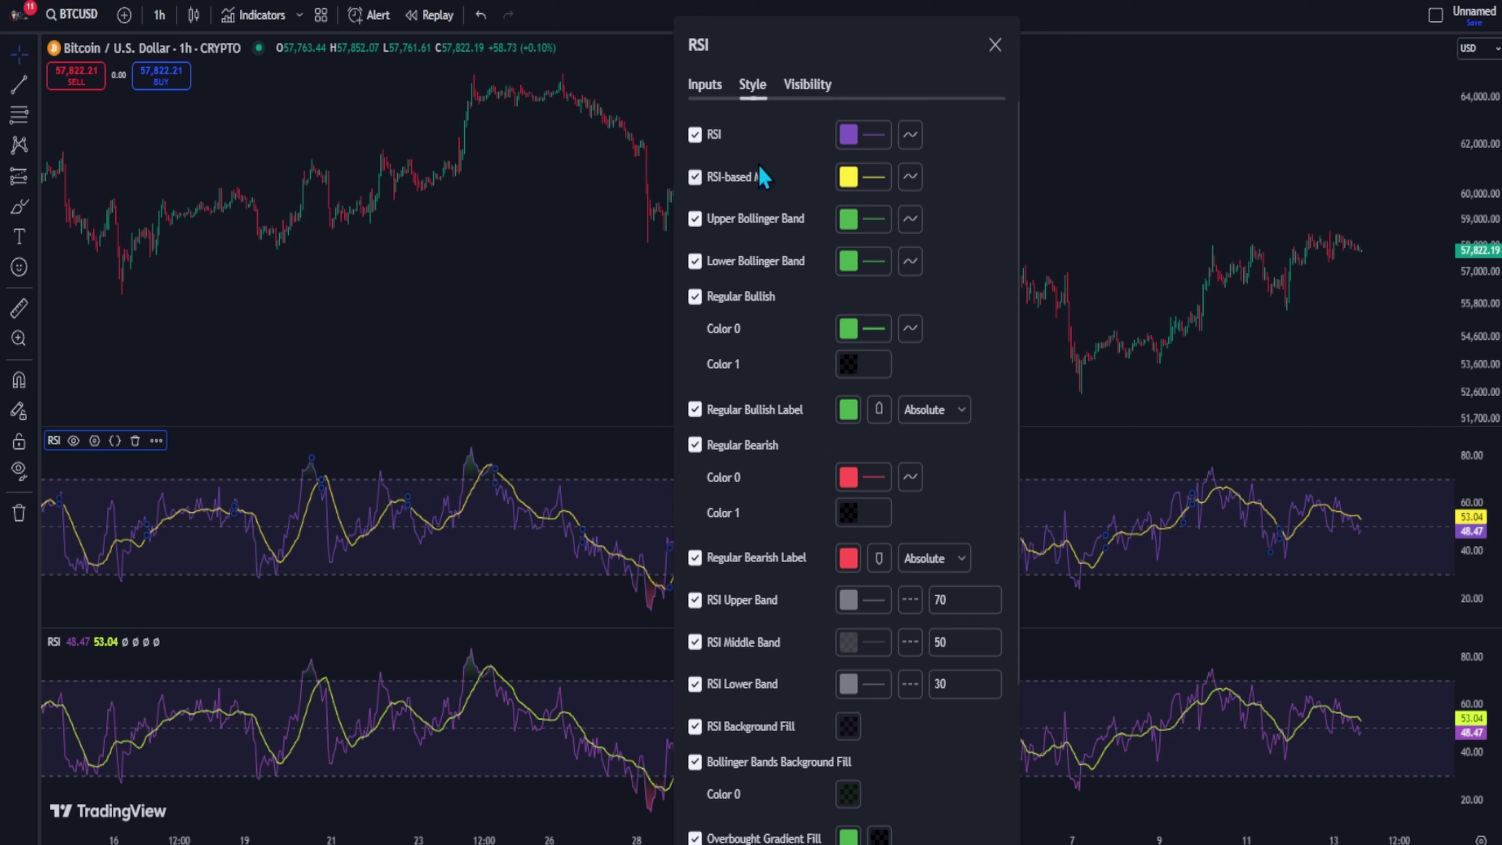
pyautogui.click(705, 84)
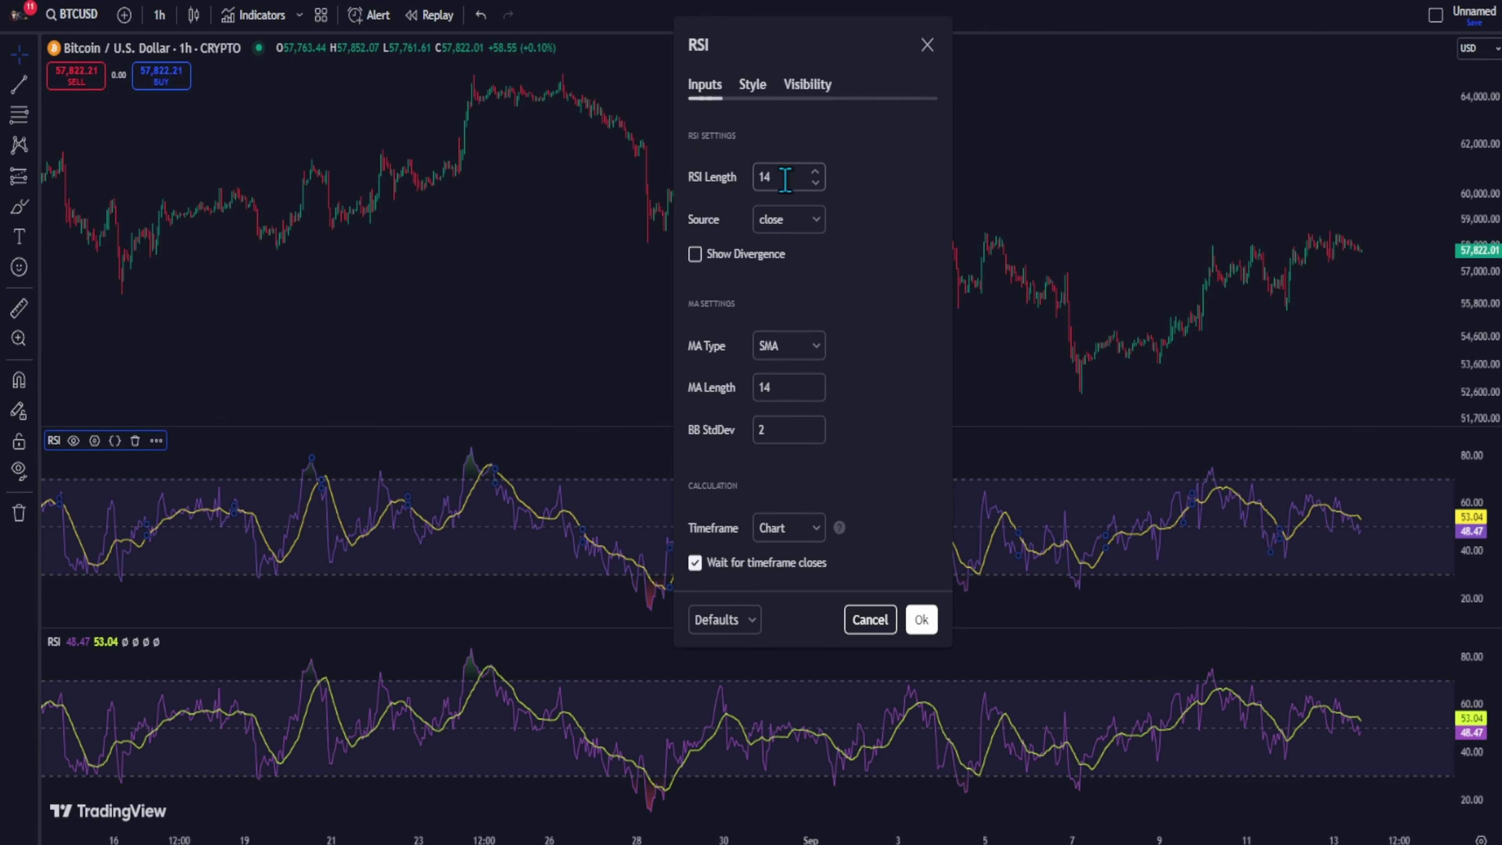
pyautogui.press('BackSpace')
pyautogui.press('BackSpace')
pyautogui.write('7')
pyautogui.click(794, 532)
pyautogui.click(775, 765)
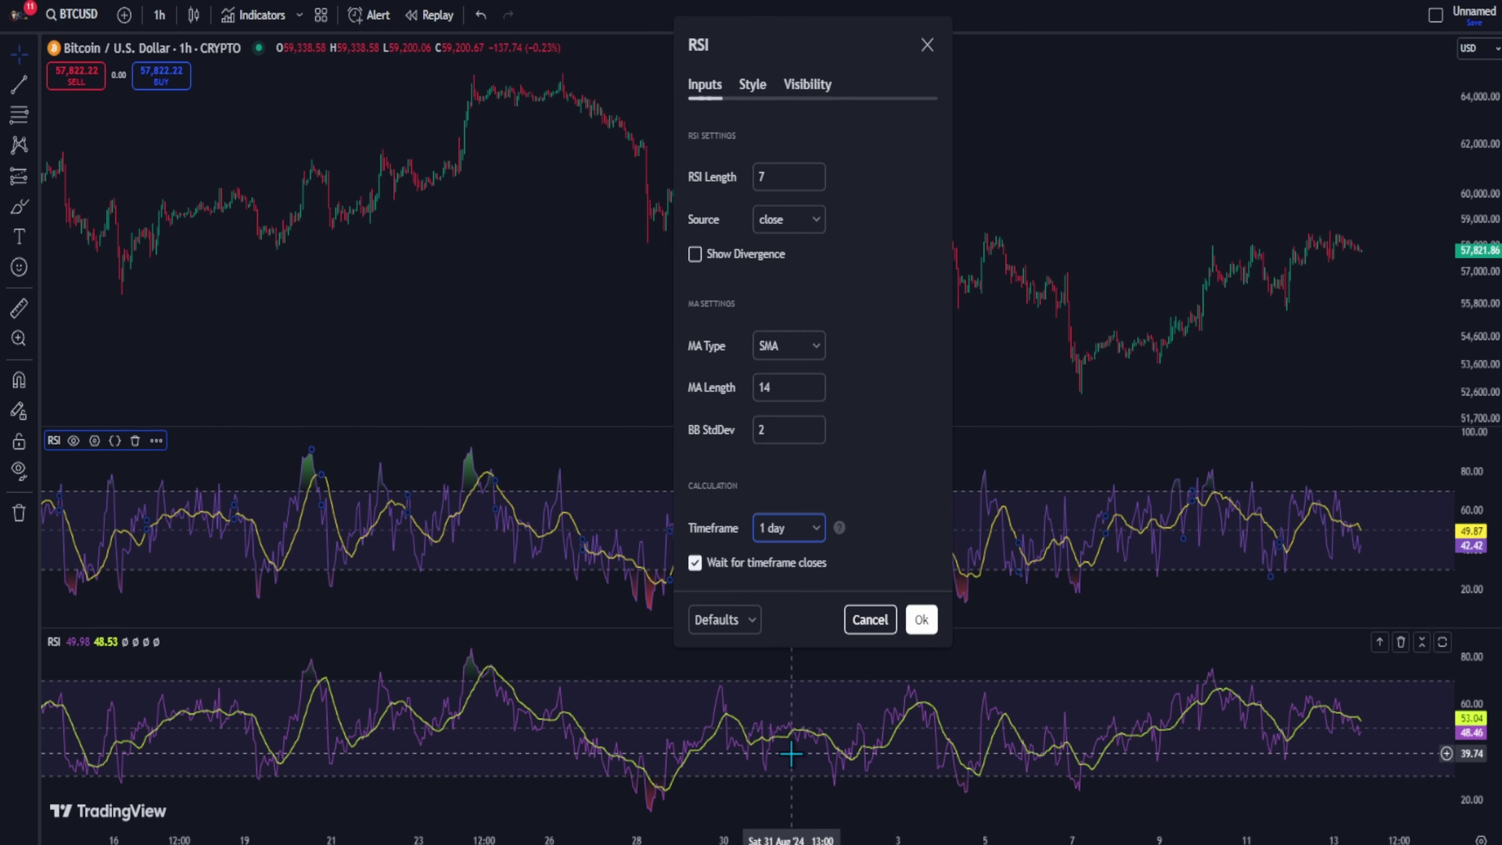
# Step: Make the top RSI line orange and hide its RSI-based MA
pyautogui.click(756, 95)
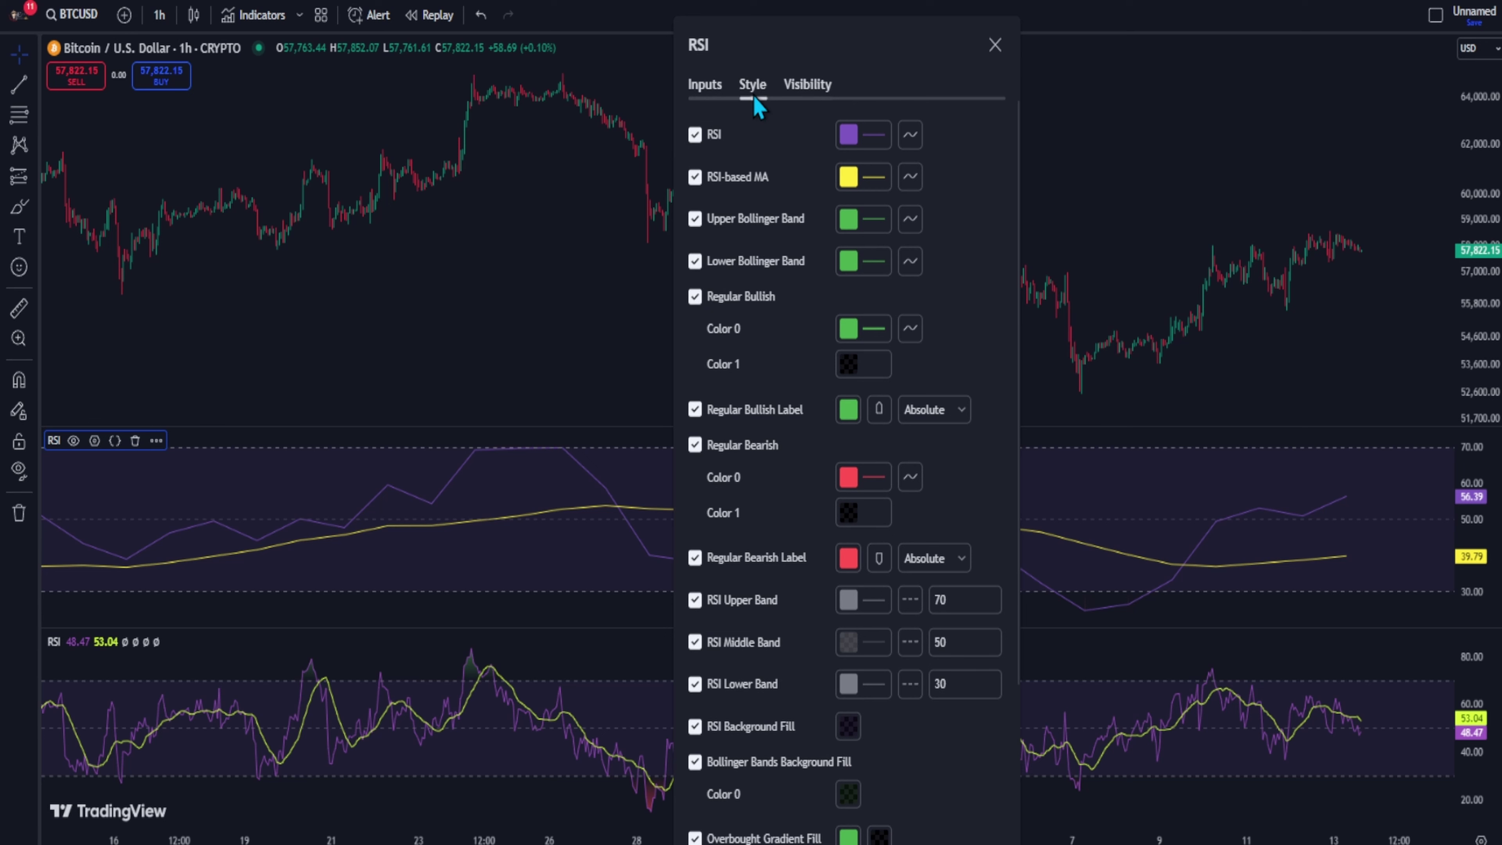
pyautogui.click(855, 135)
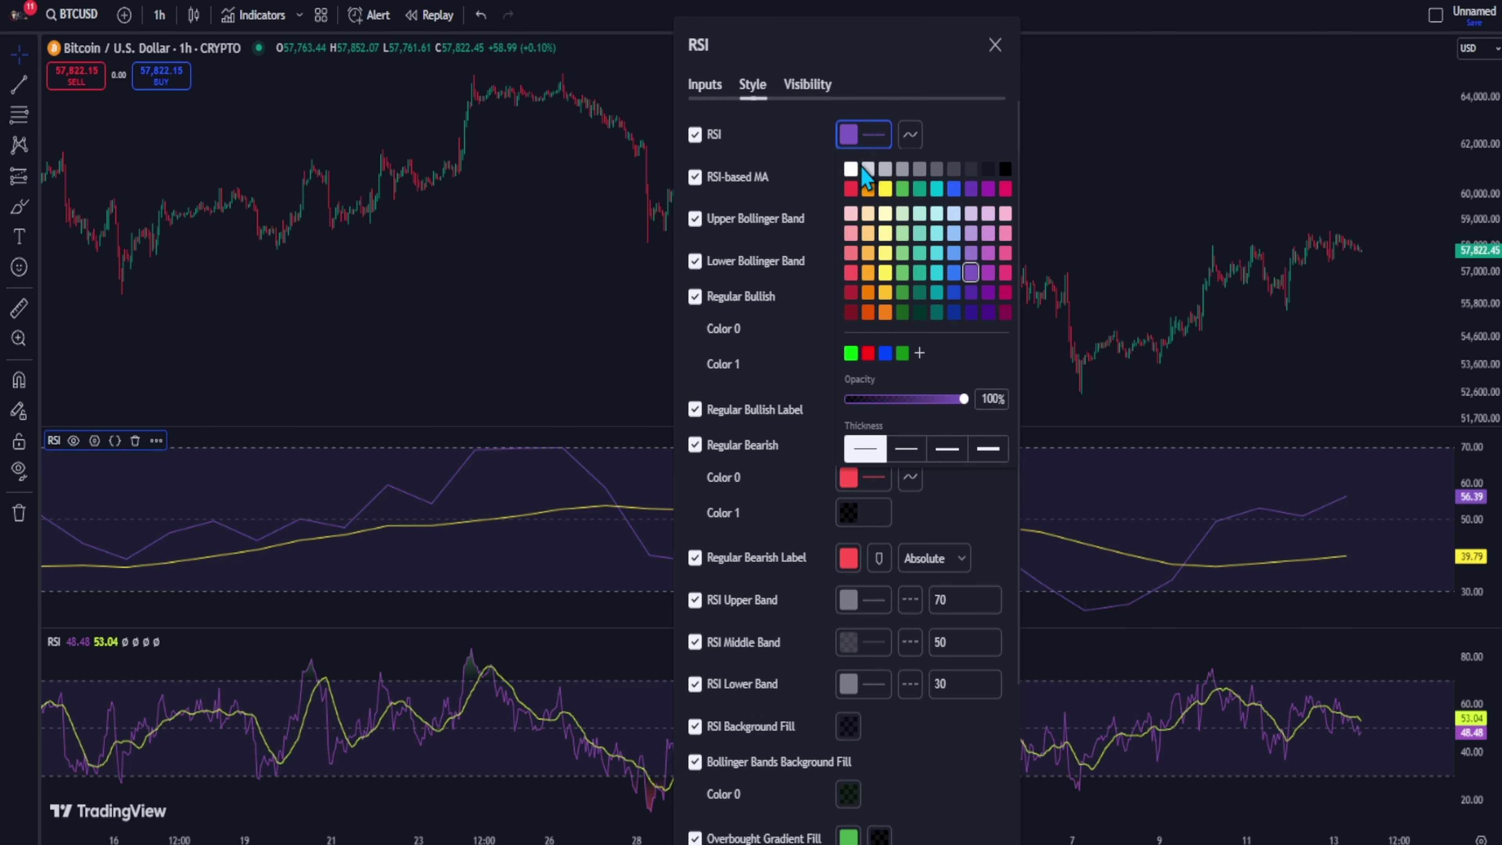
pyautogui.click(868, 188)
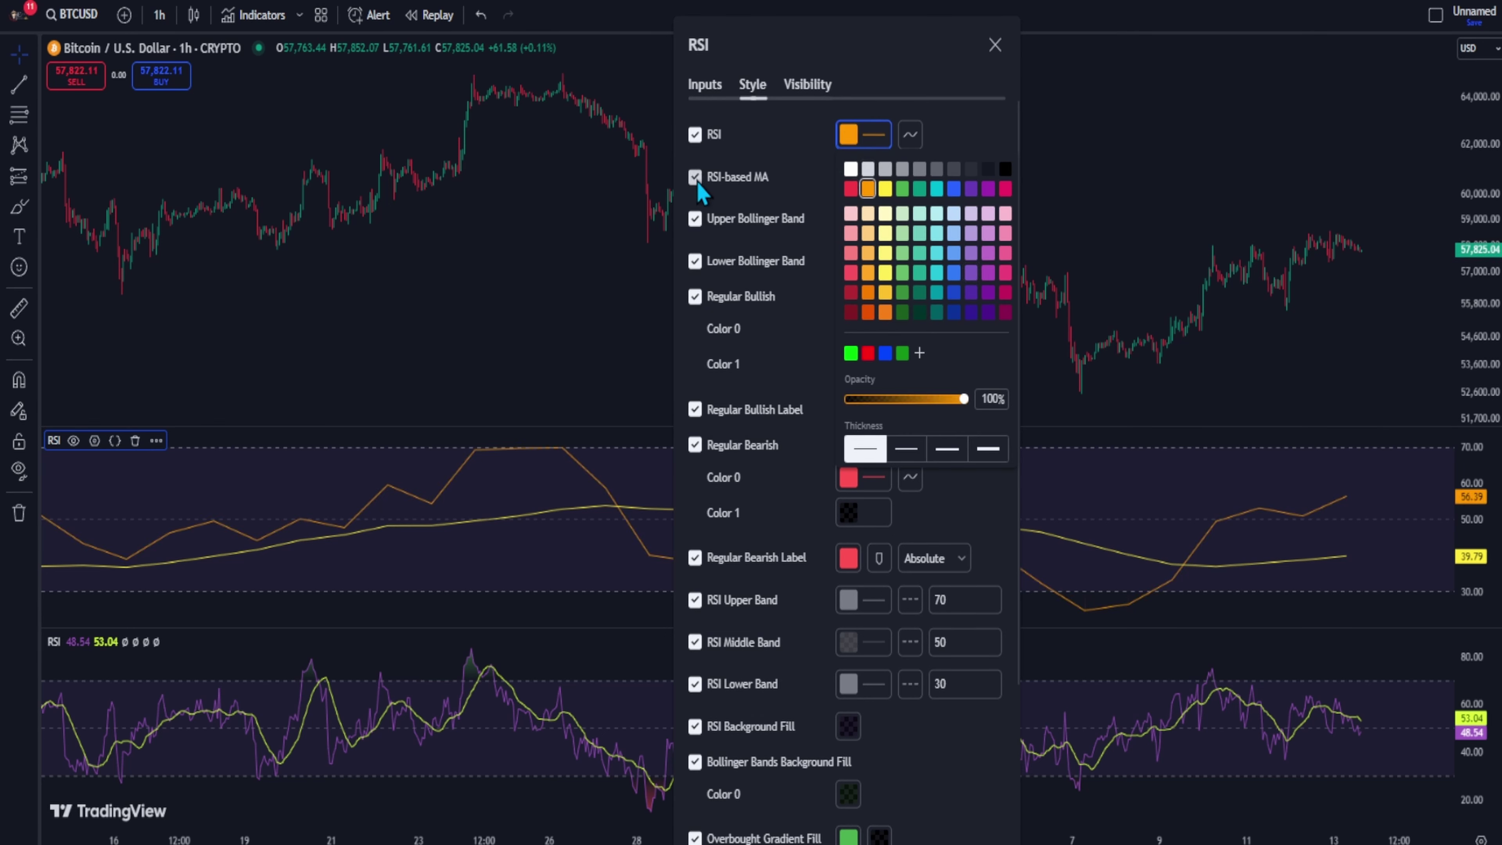
pyautogui.click(696, 179)
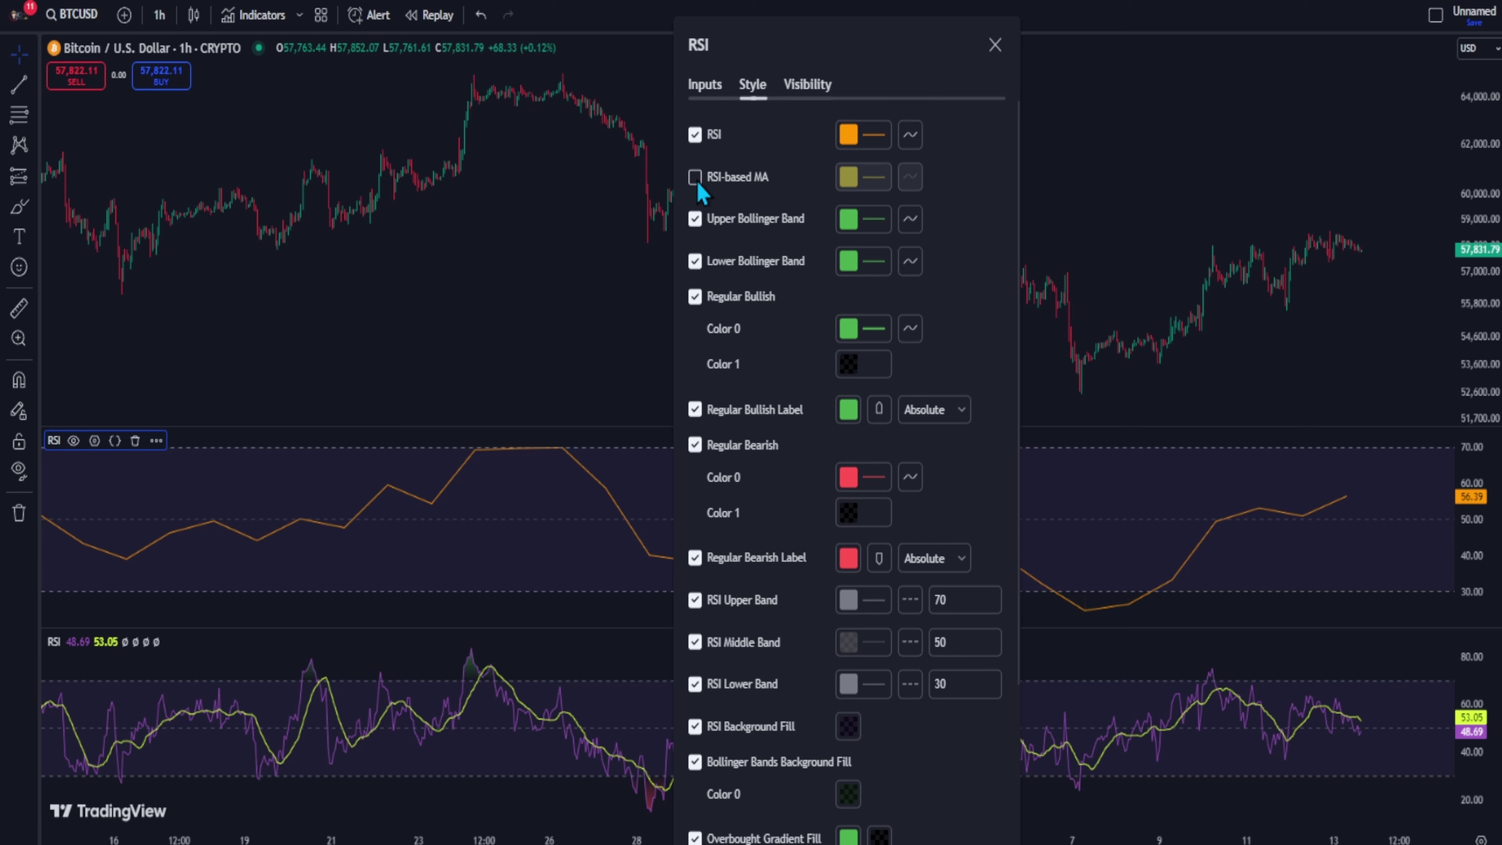
# Step: Set the bands to 60 and 40, hide the middle band, and fill the background grey
pyautogui.click(933, 597)
pyautogui.write('60')
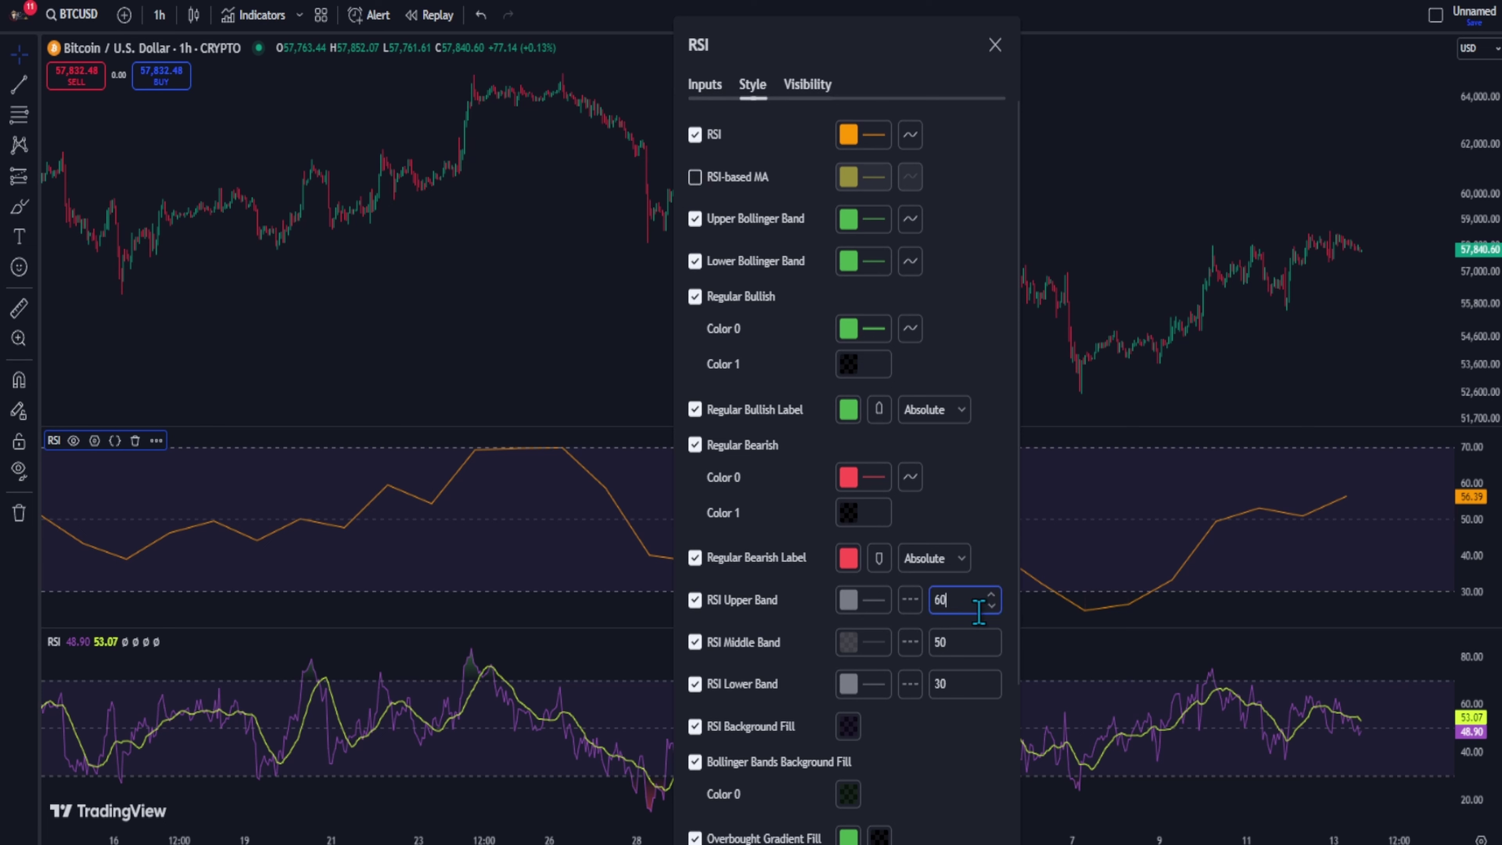
pyautogui.click(925, 672)
pyautogui.click(952, 677)
pyautogui.write('40')
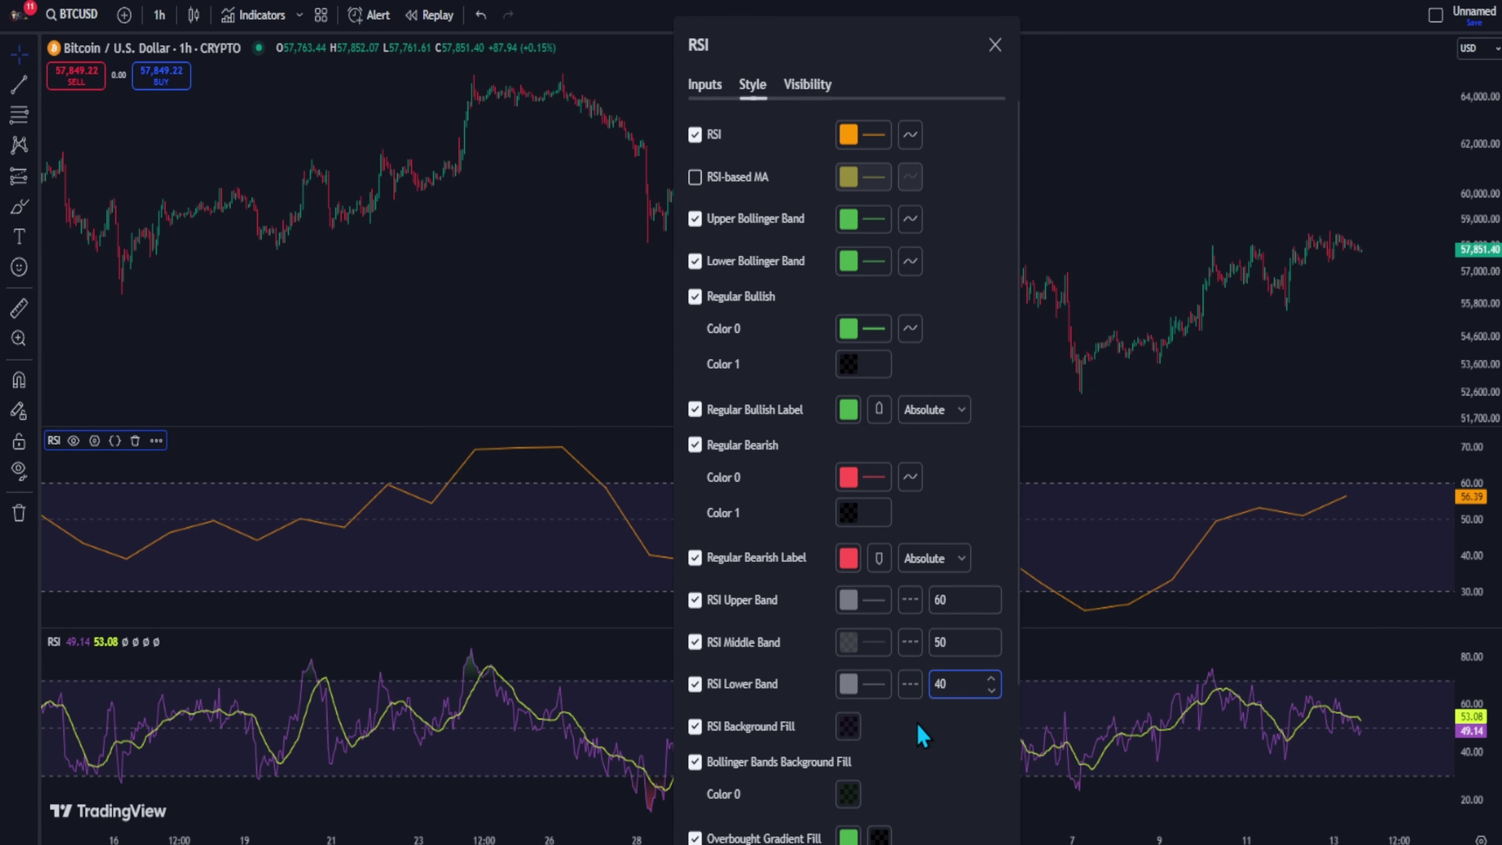
pyautogui.click(695, 642)
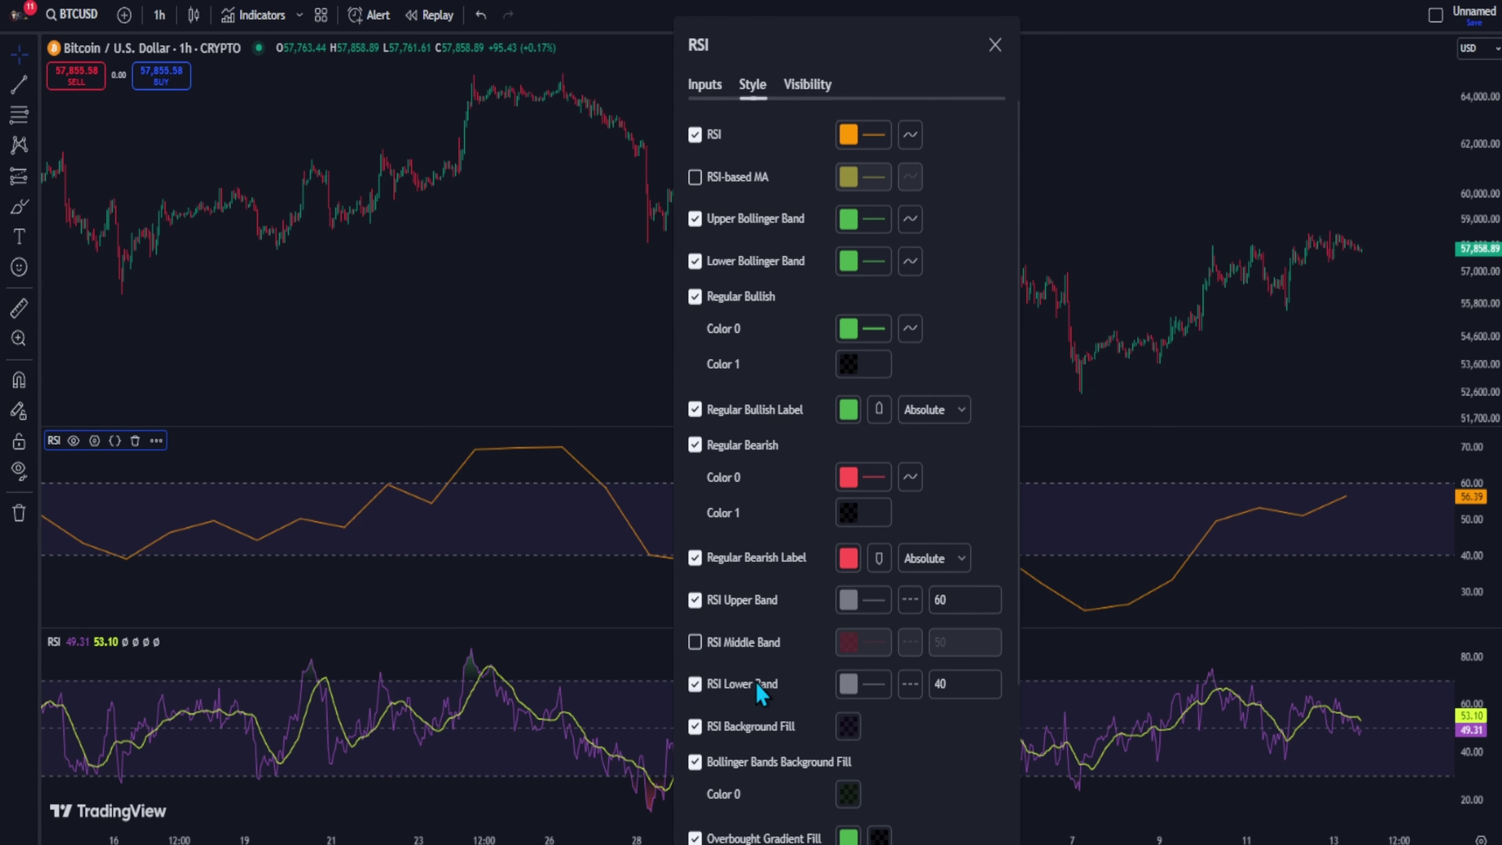
pyautogui.click(847, 727)
pyautogui.click(850, 671)
pyautogui.click(965, 503)
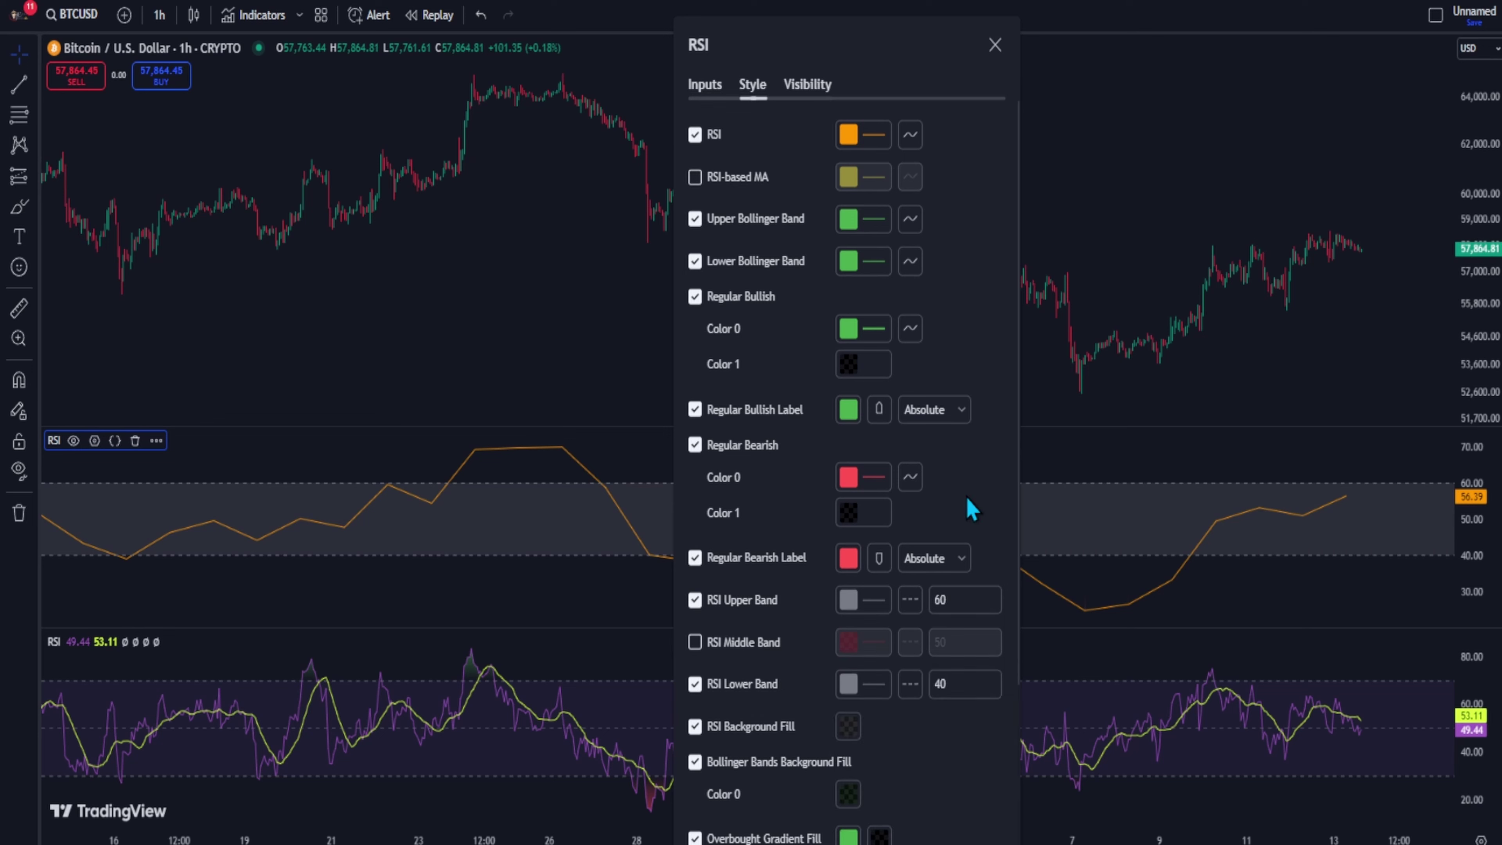
pyautogui.press('Escape')
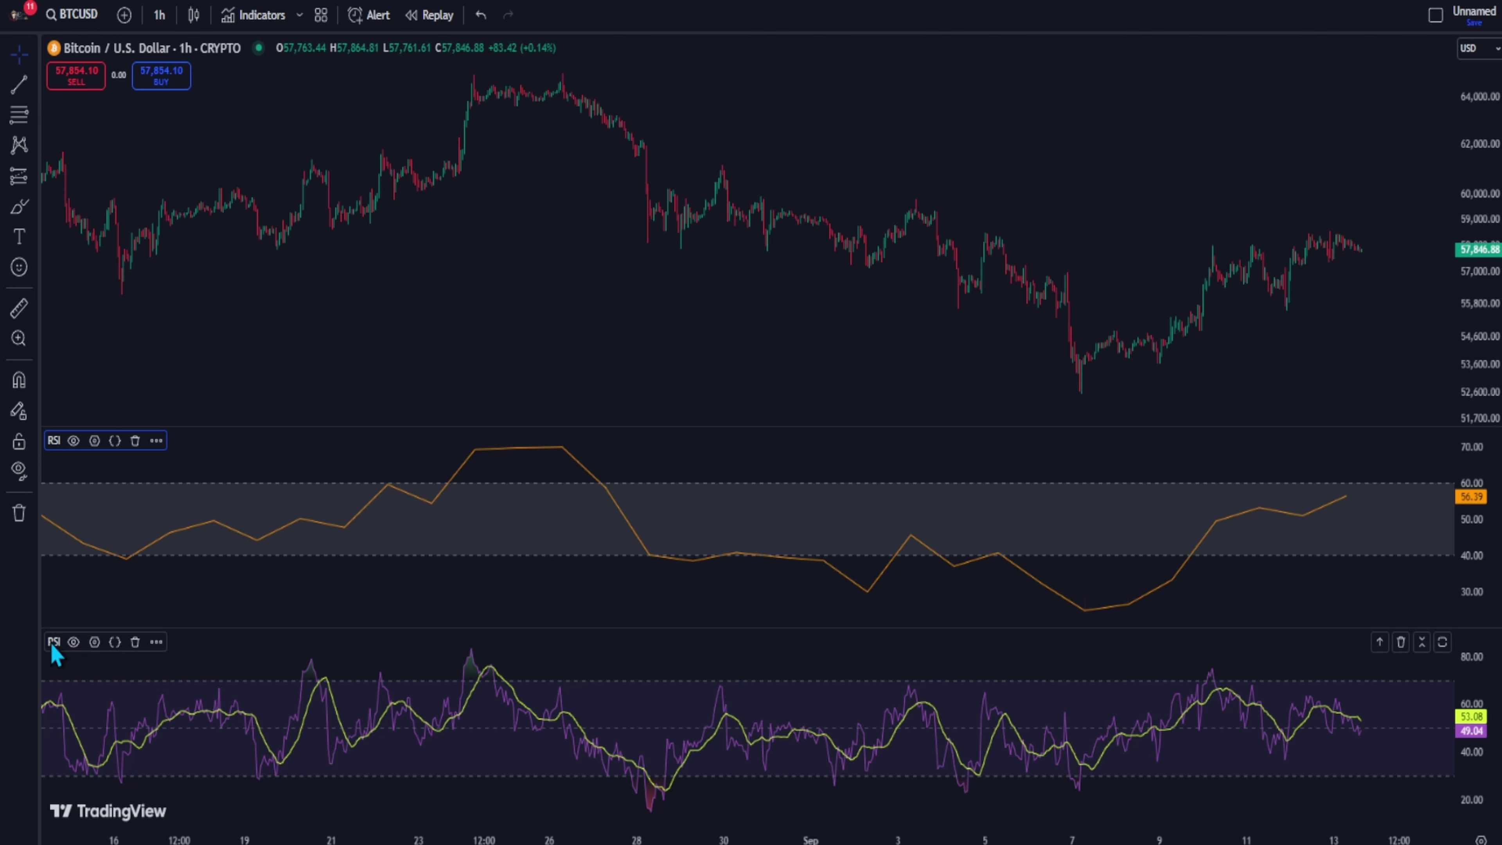
# Step: Set the bottom RSI's length to 7
pyautogui.click(93, 645)
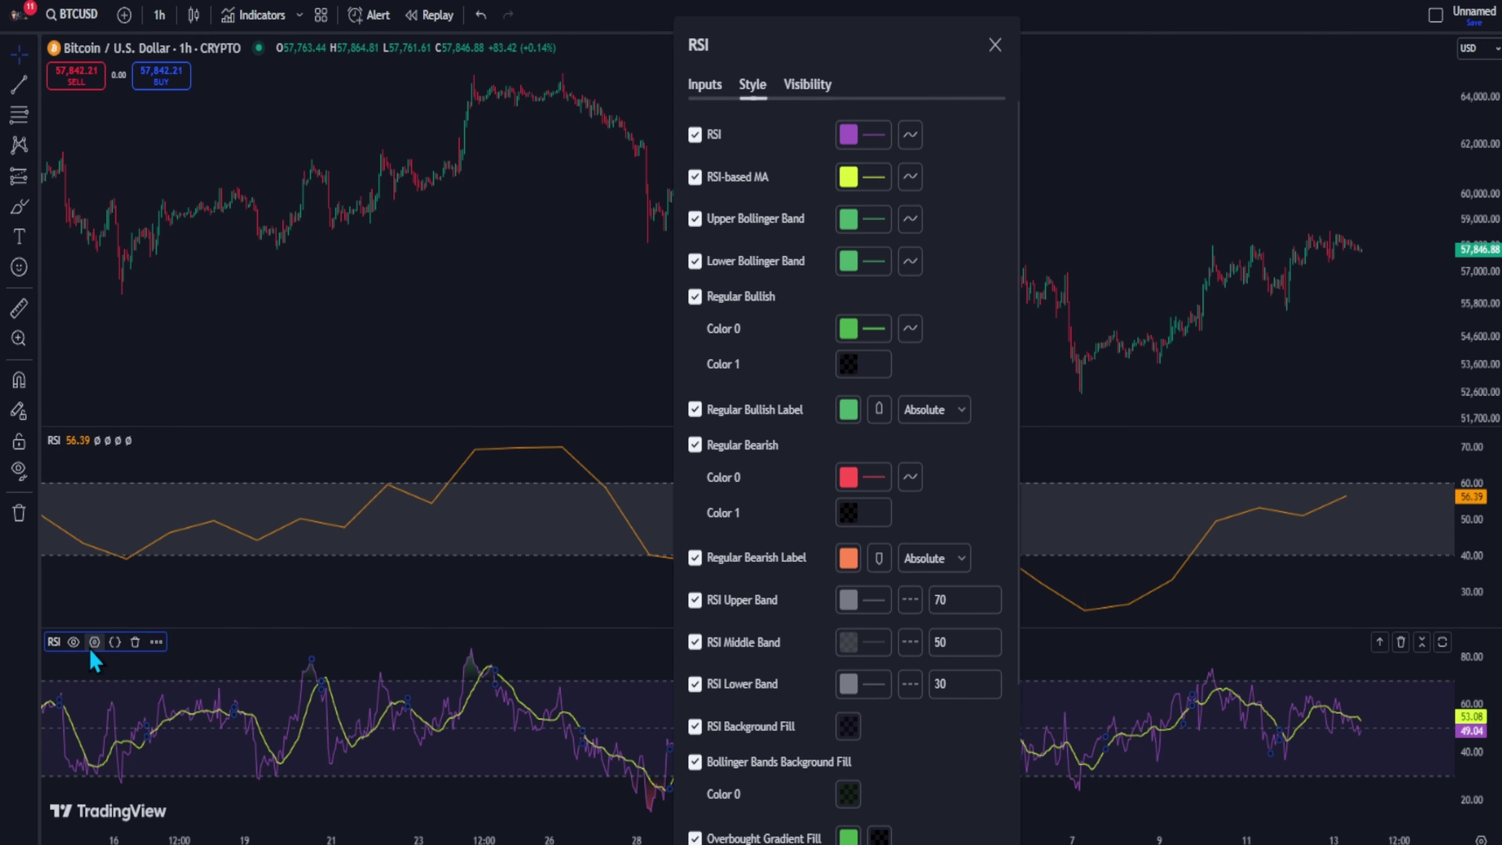
pyautogui.click(707, 88)
pyautogui.click(805, 178)
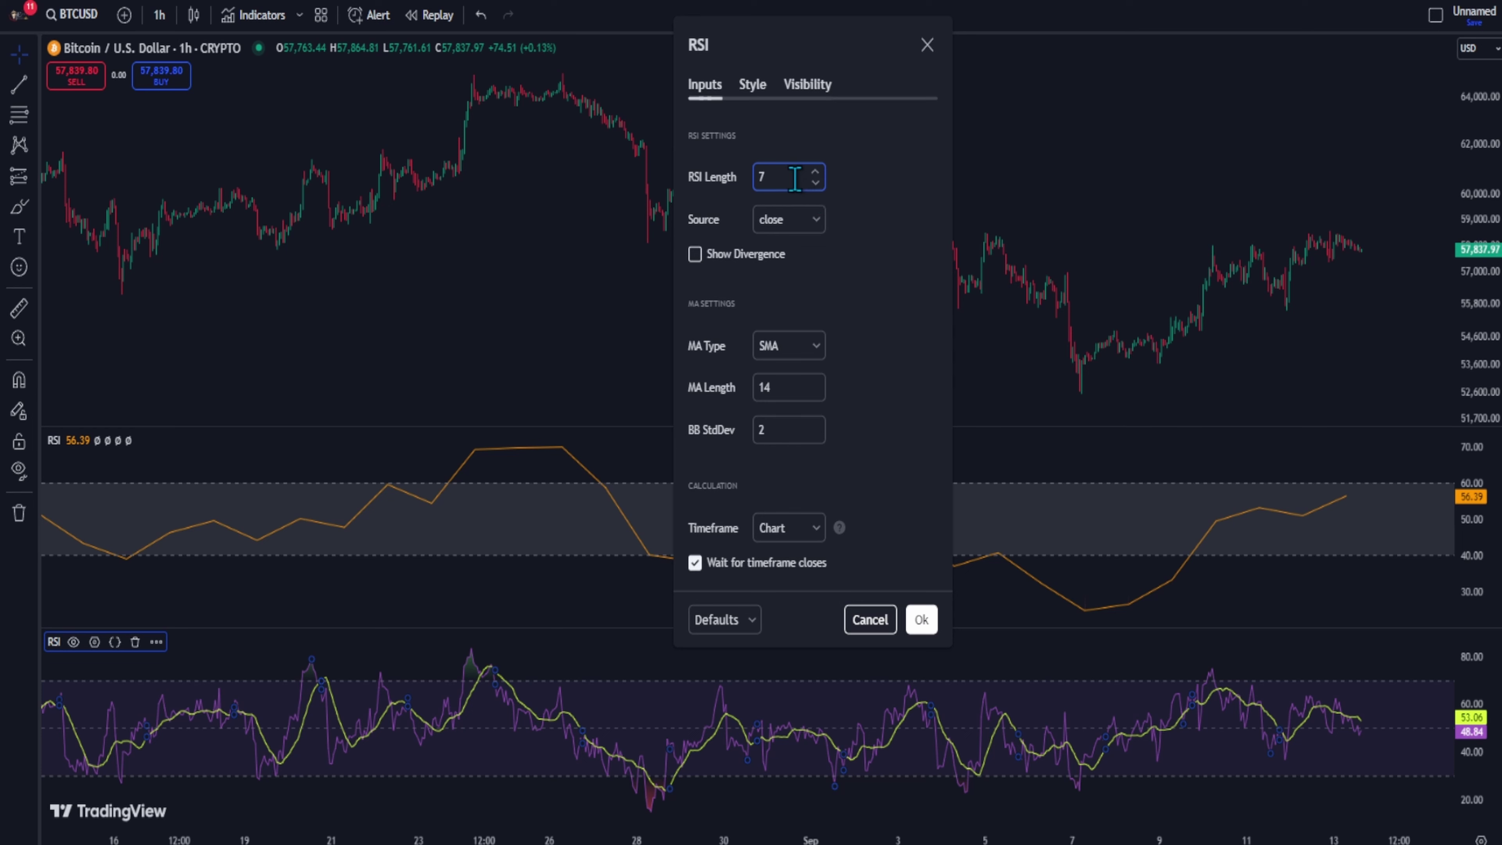
# Step: Hide the bottom RSI's MA line and its overbought and oversold gradient fills
pyautogui.click(753, 89)
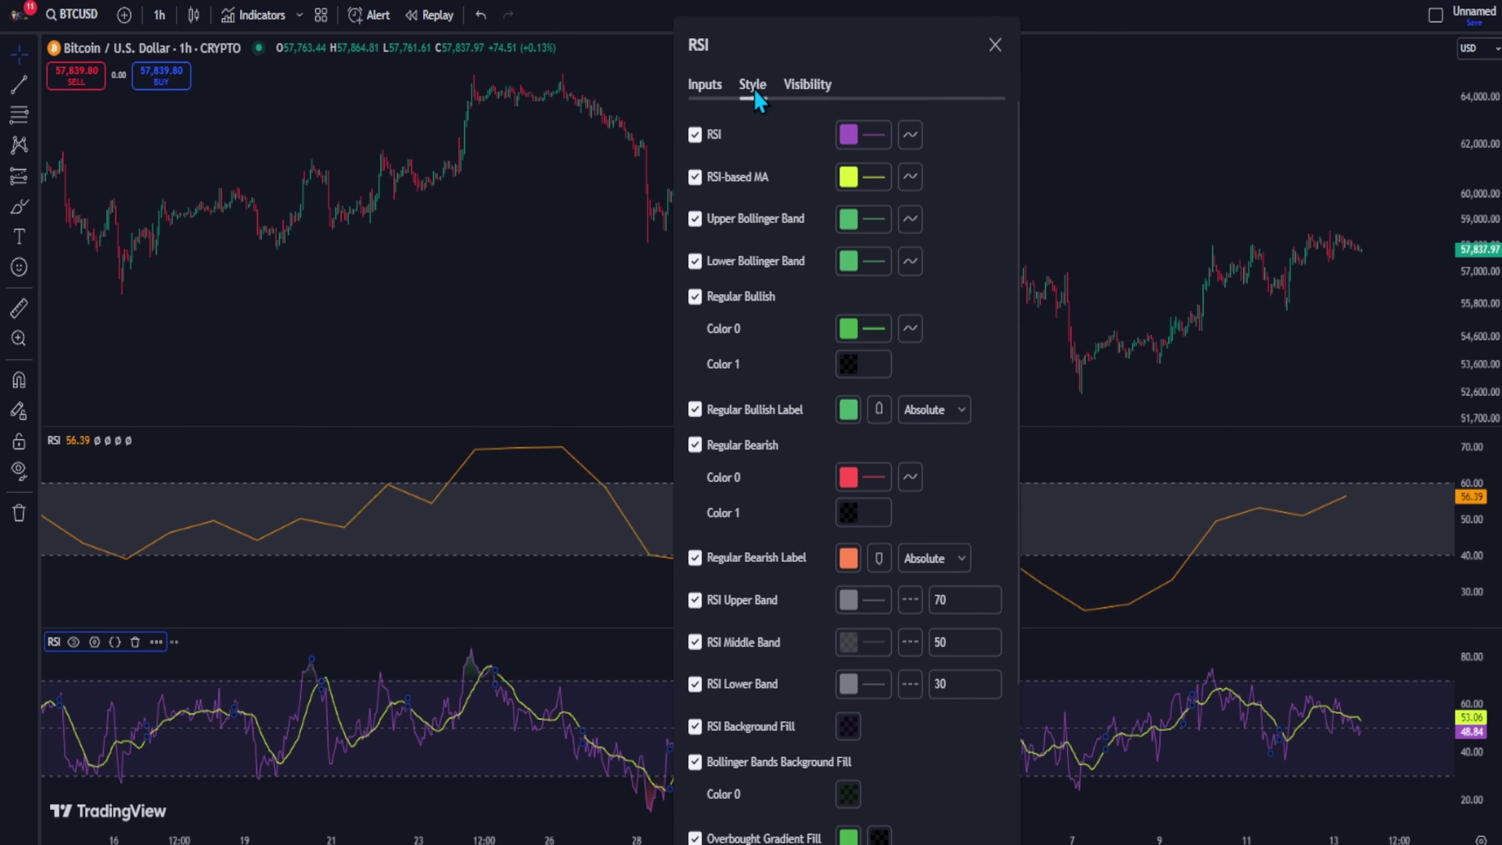
pyautogui.click(697, 178)
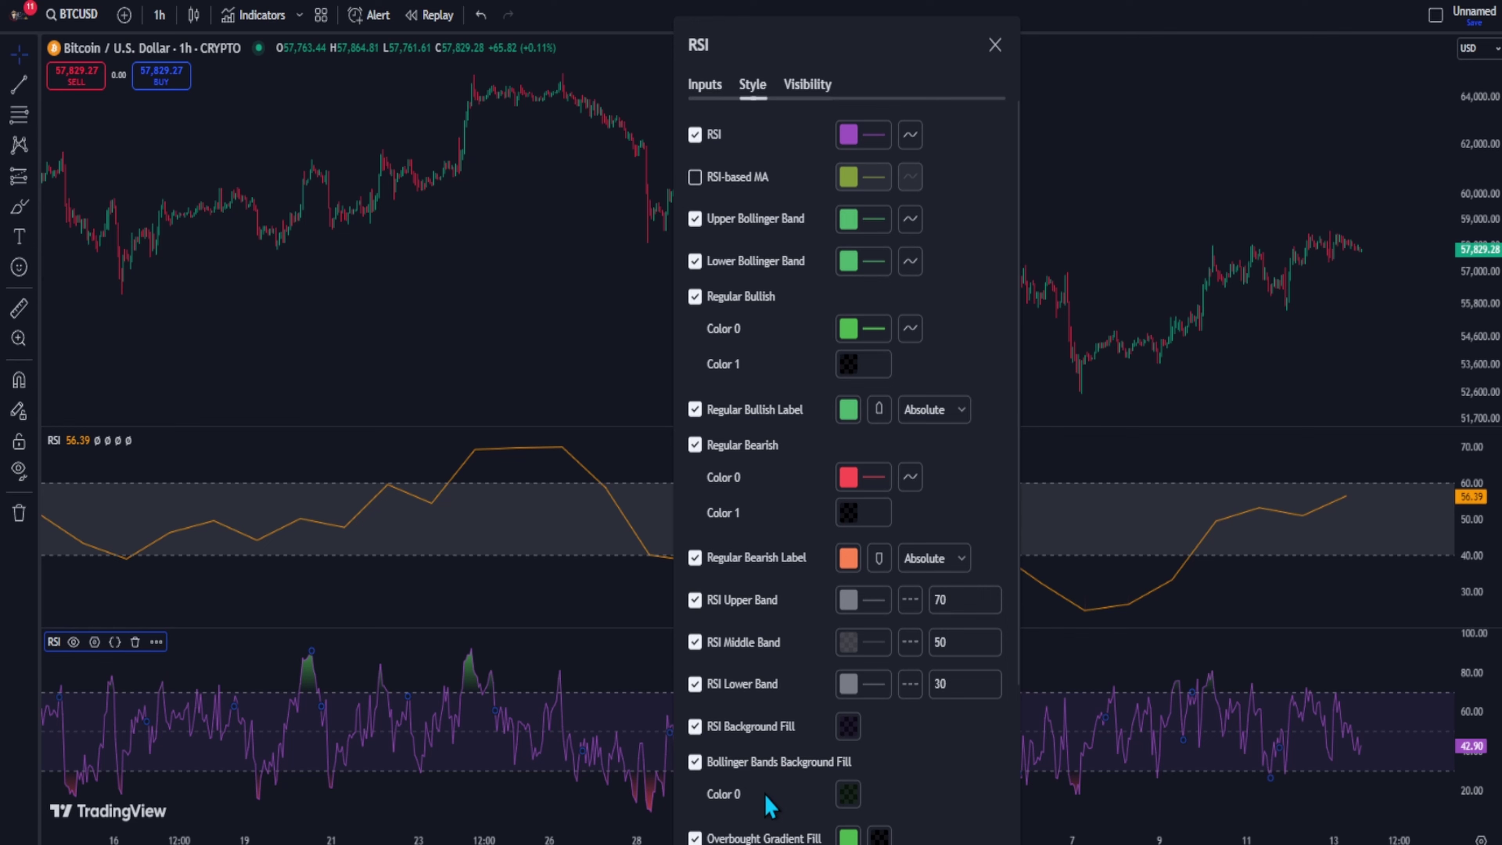
pyautogui.scroll(-4, 771, 798)
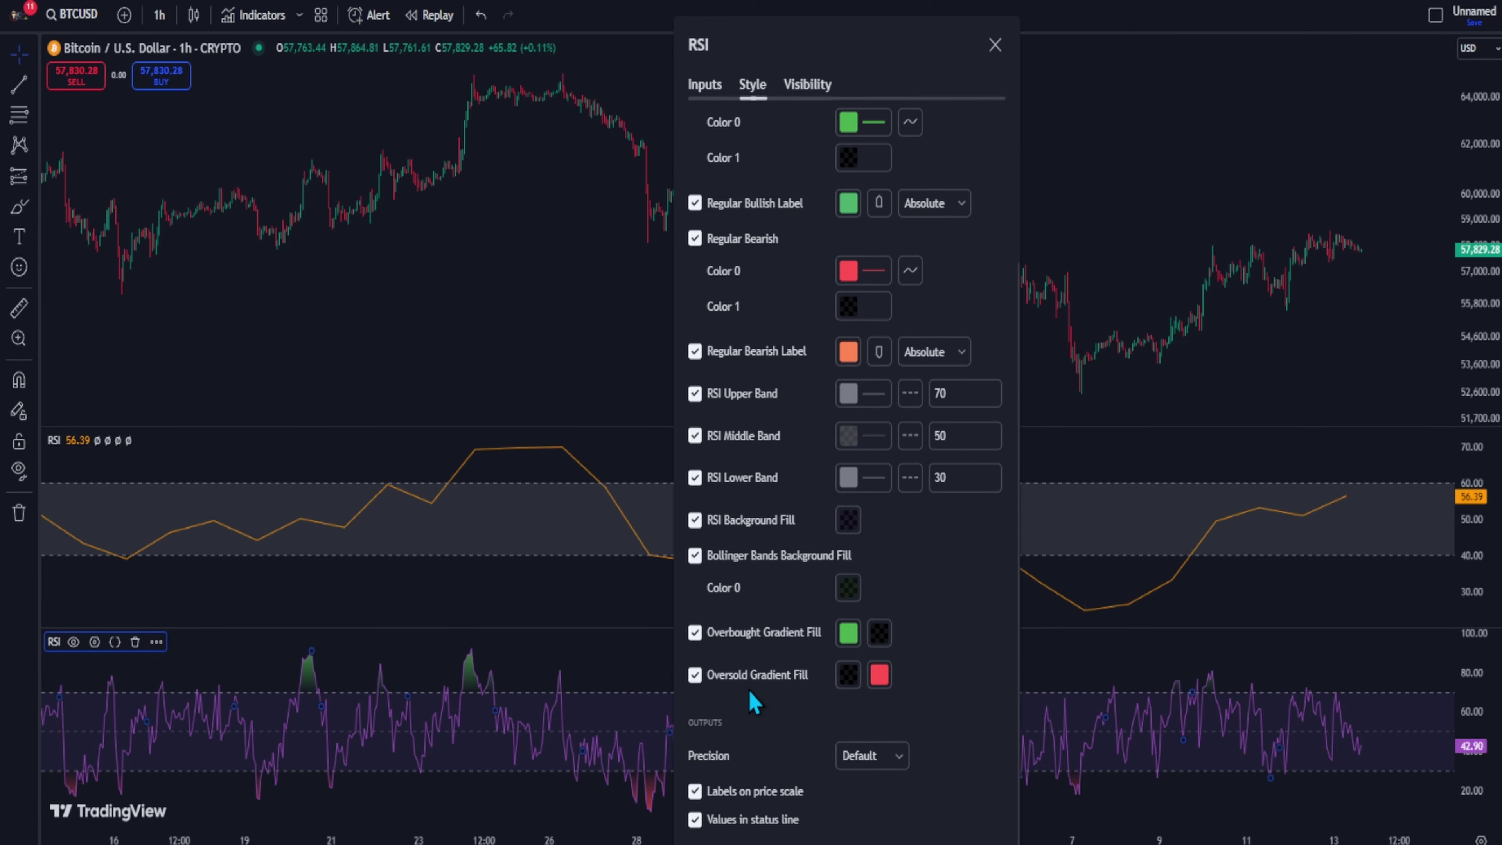
pyautogui.click(695, 633)
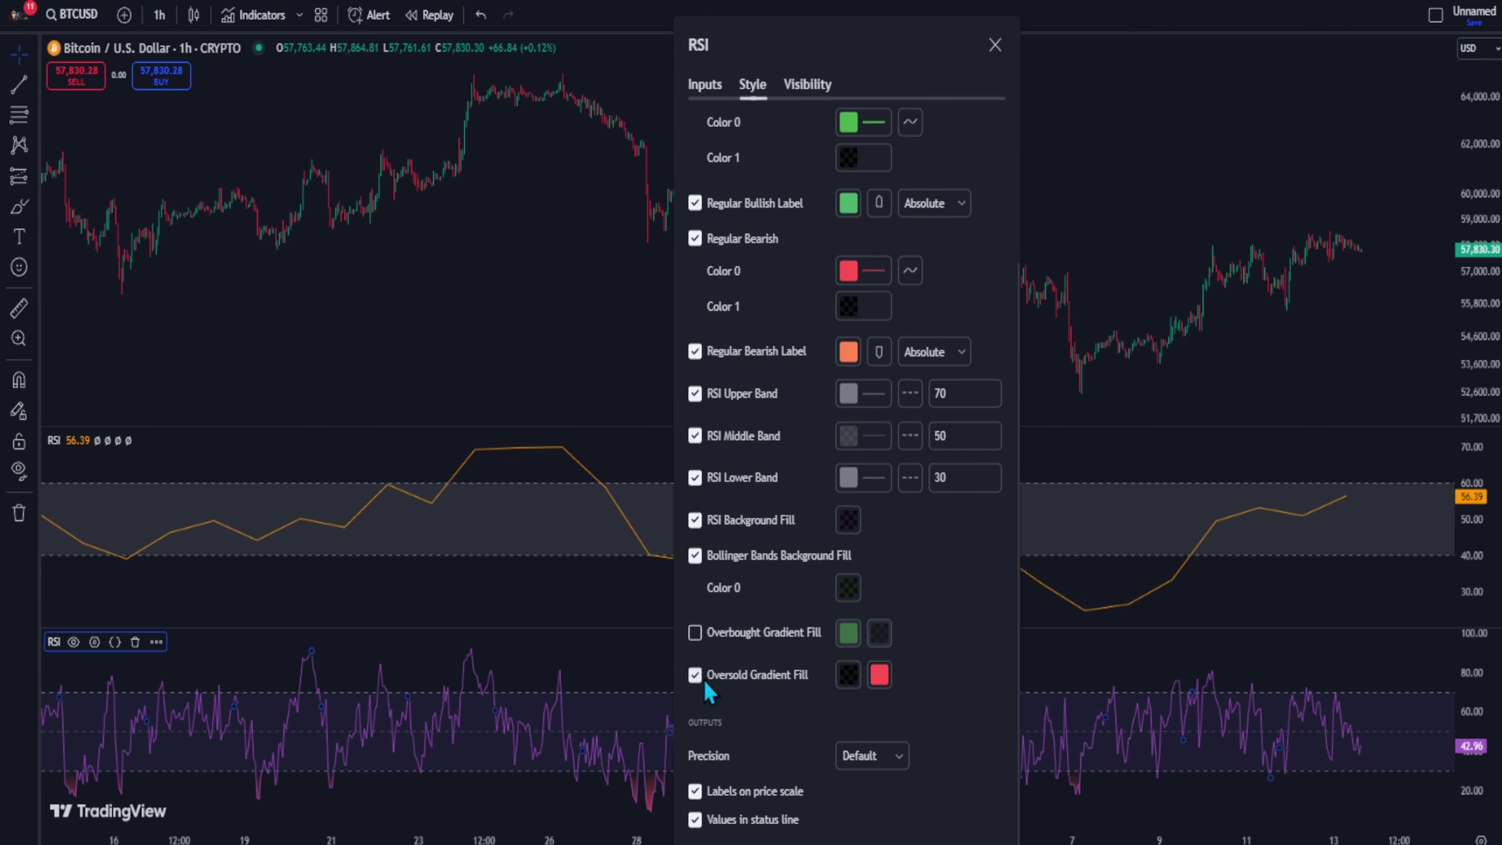
pyautogui.click(694, 674)
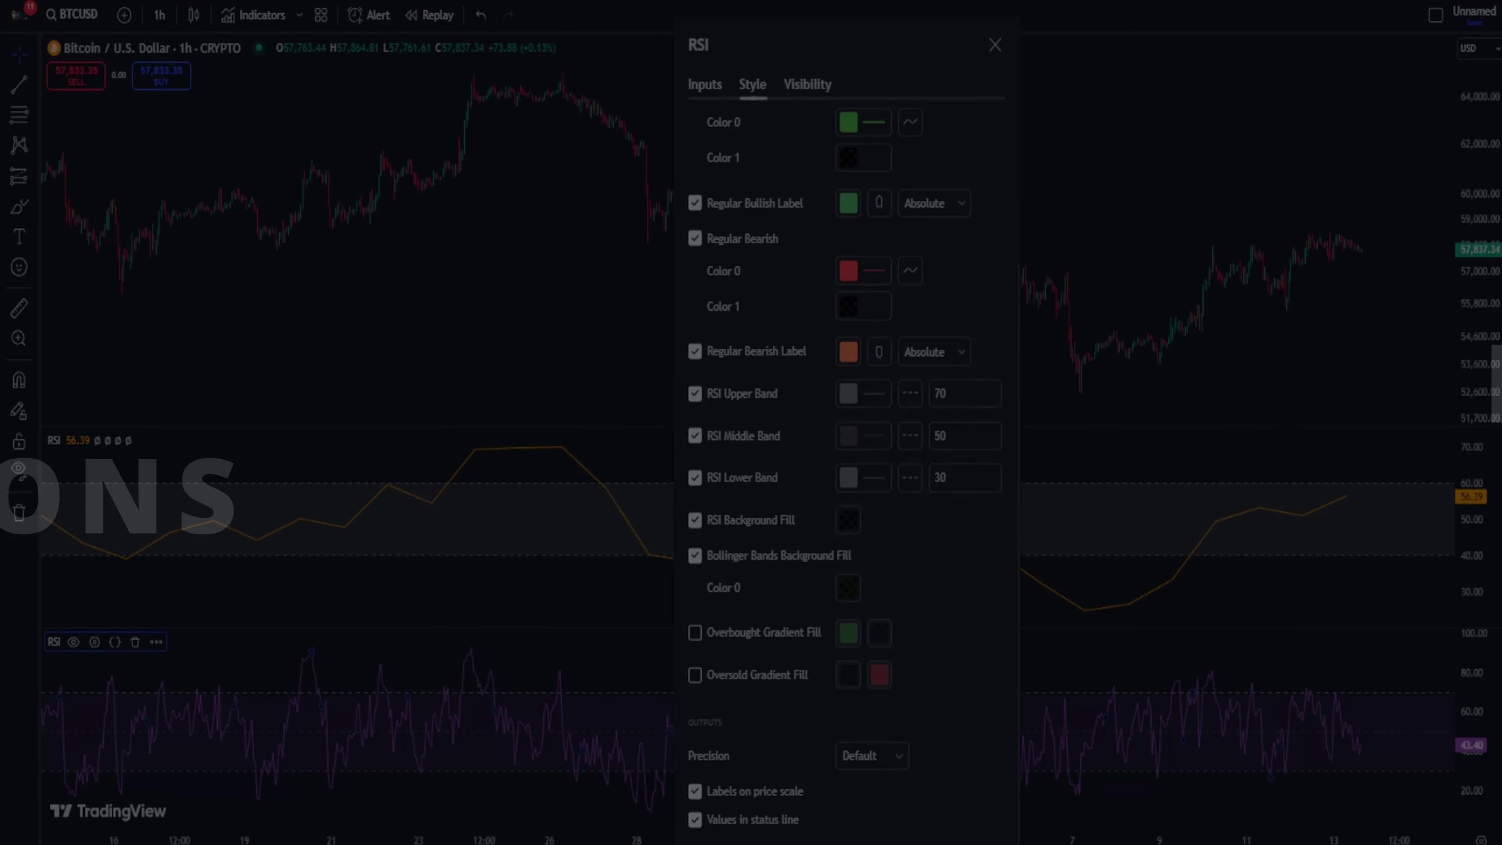
pyautogui.press('Escape')
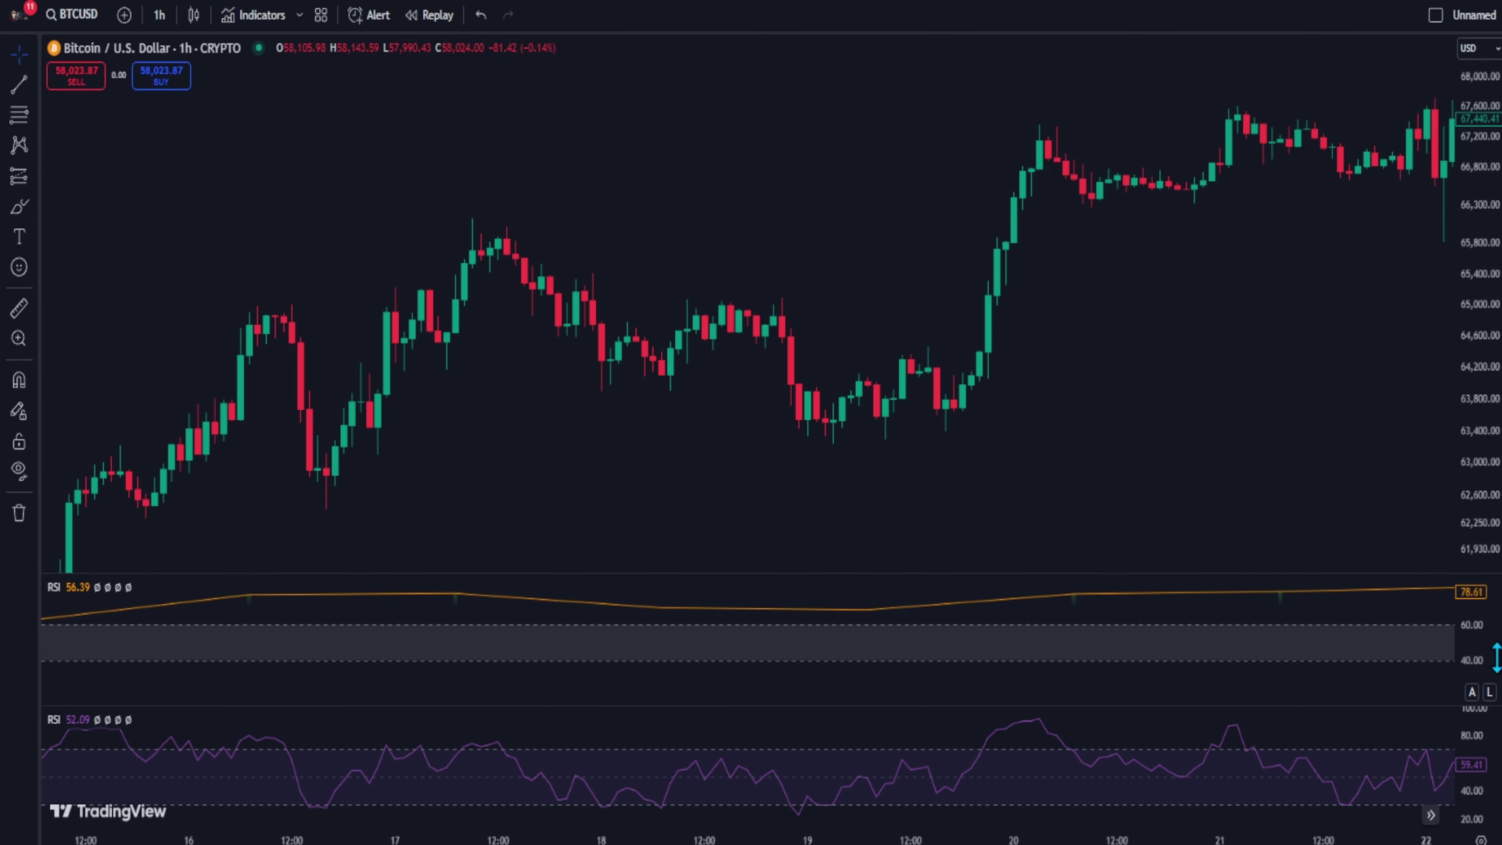
# Step: Place a long position at the July 19 dip with a 2.28% stop and a 4.61% target (2.02 R/R)
pyautogui.click(19, 176)
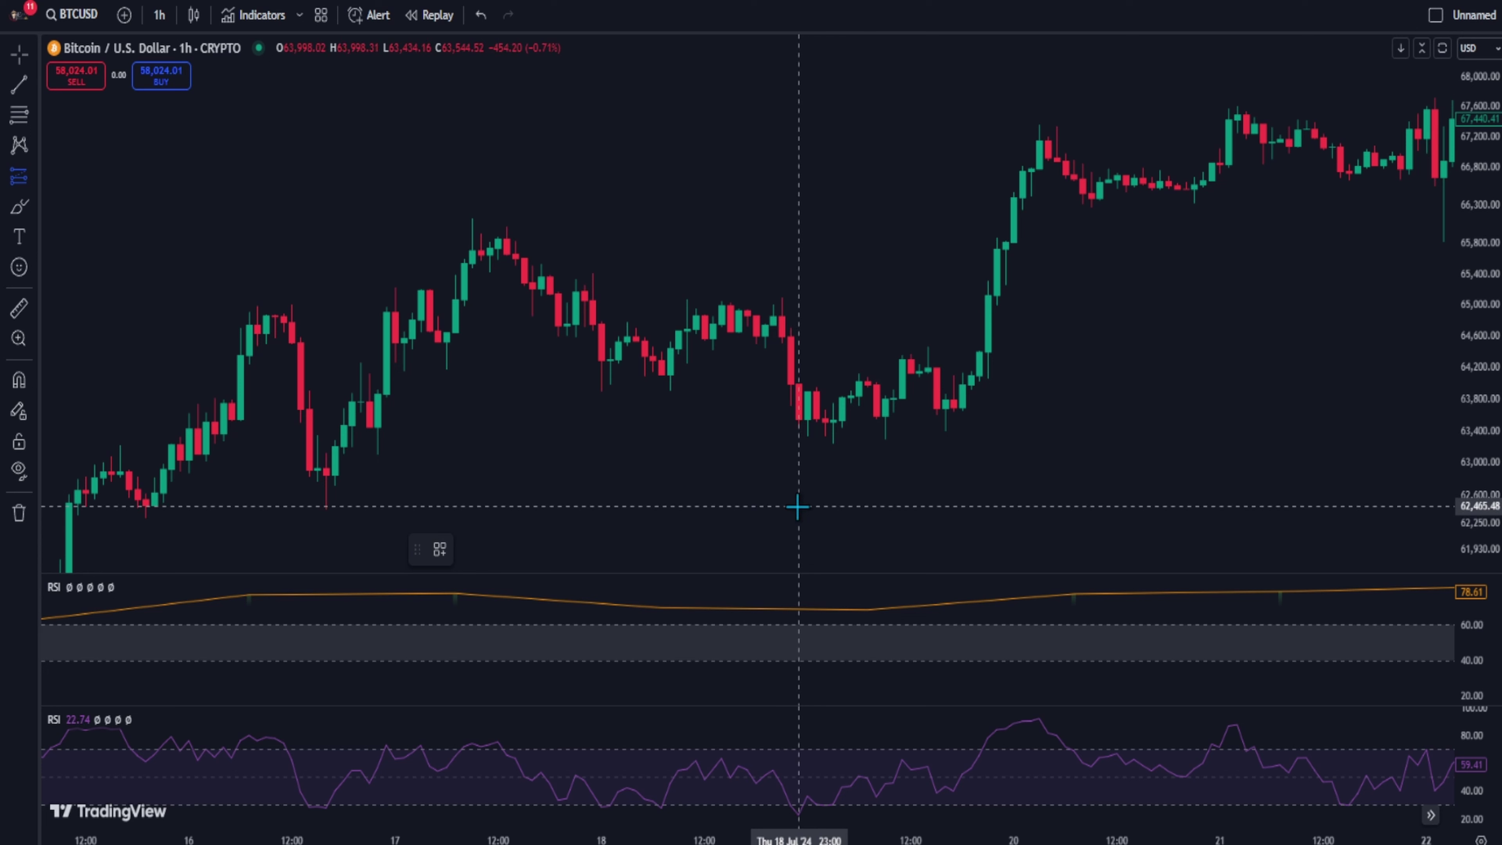
pyautogui.click(808, 388)
pyautogui.moveTo(807, 502); pyautogui.dragTo(809, 509)
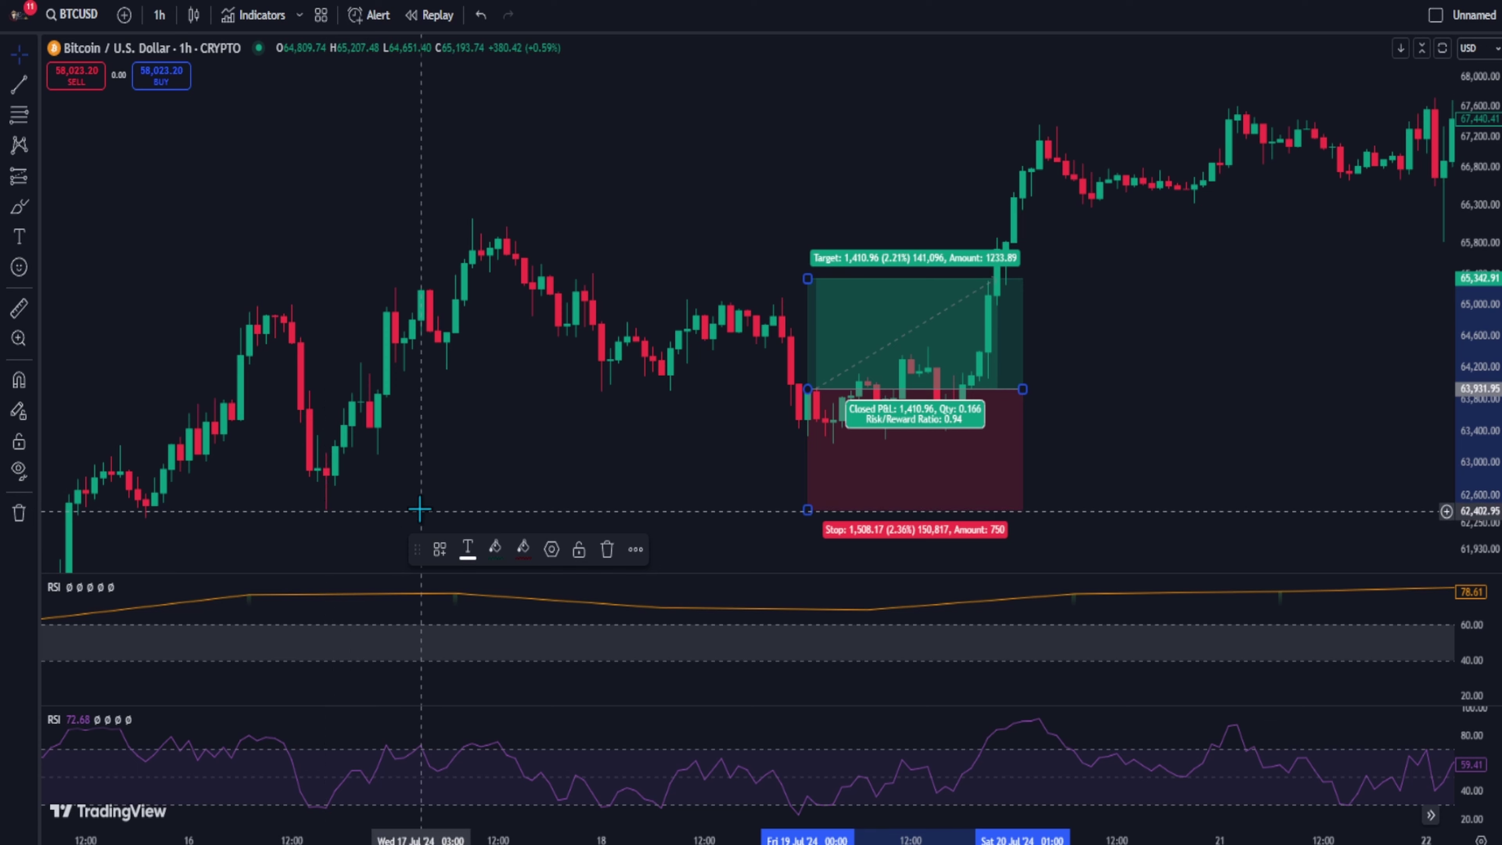
pyautogui.moveTo(808, 389); pyautogui.dragTo(807, 394)
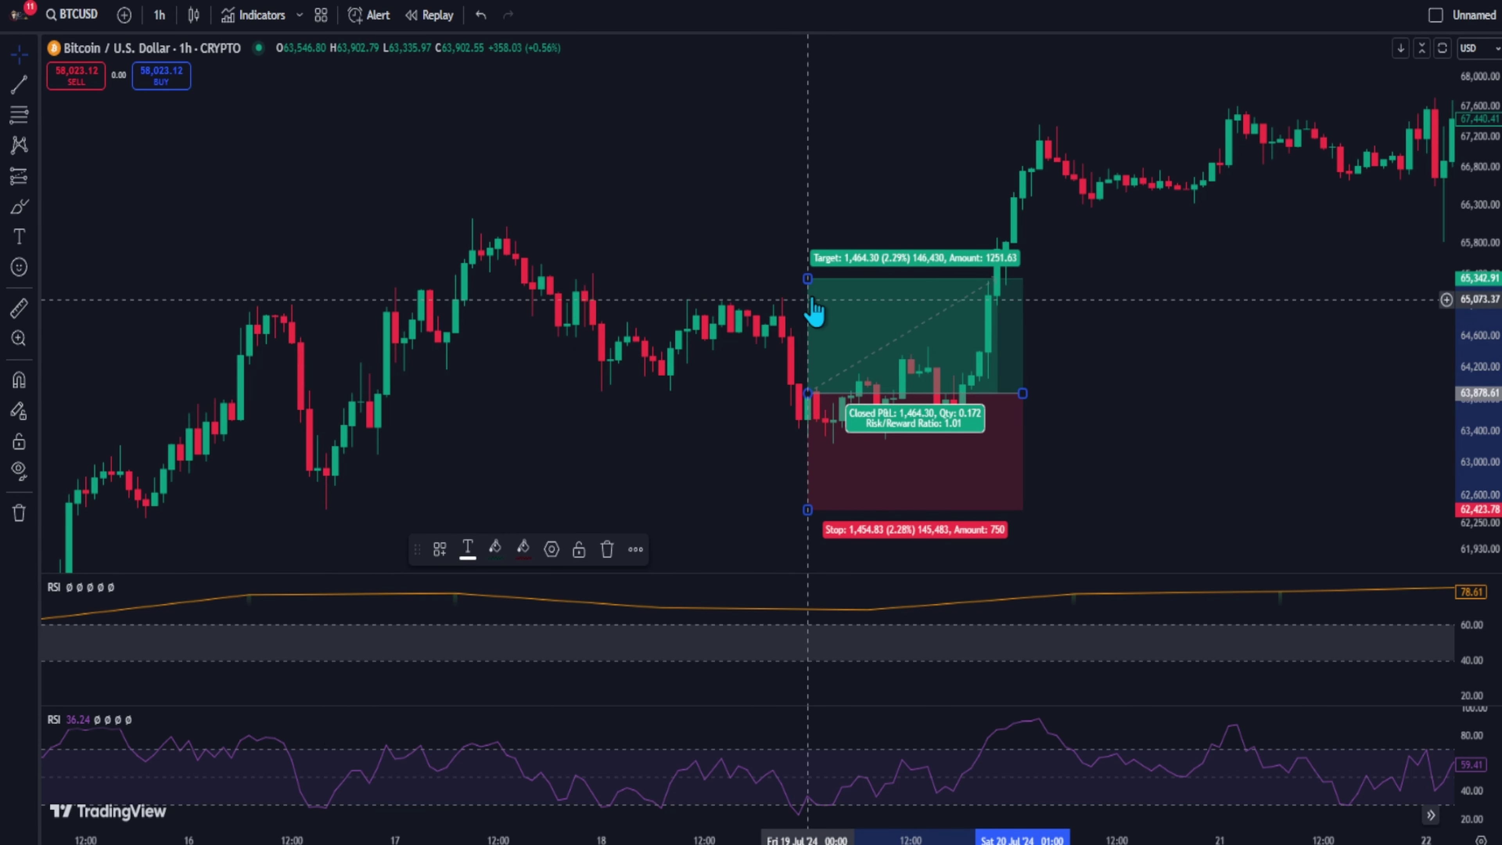
pyautogui.moveTo(804, 280); pyautogui.dragTo(803, 166)
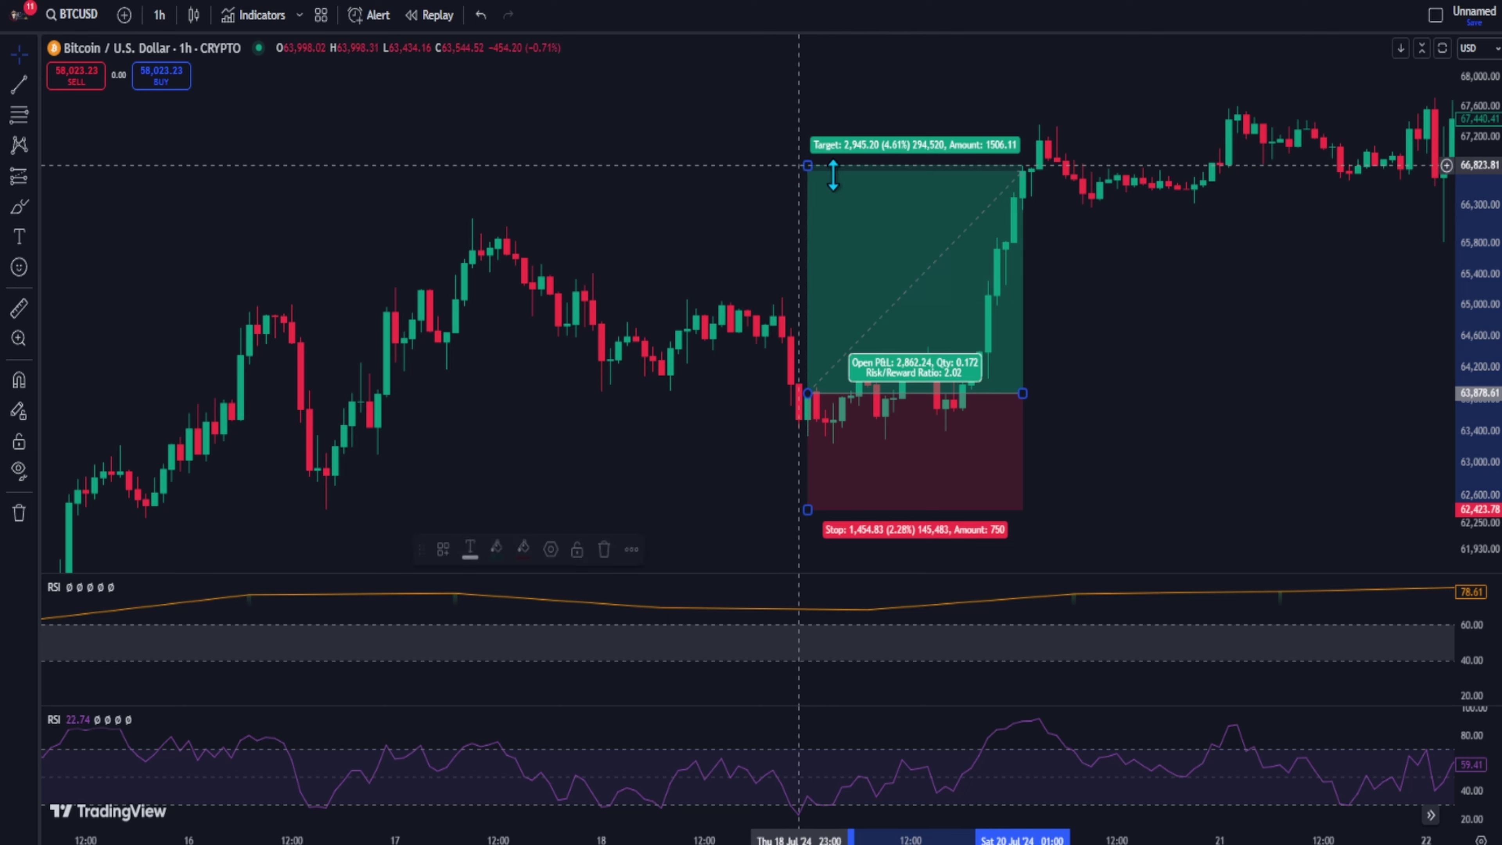
pyautogui.click(1118, 359)
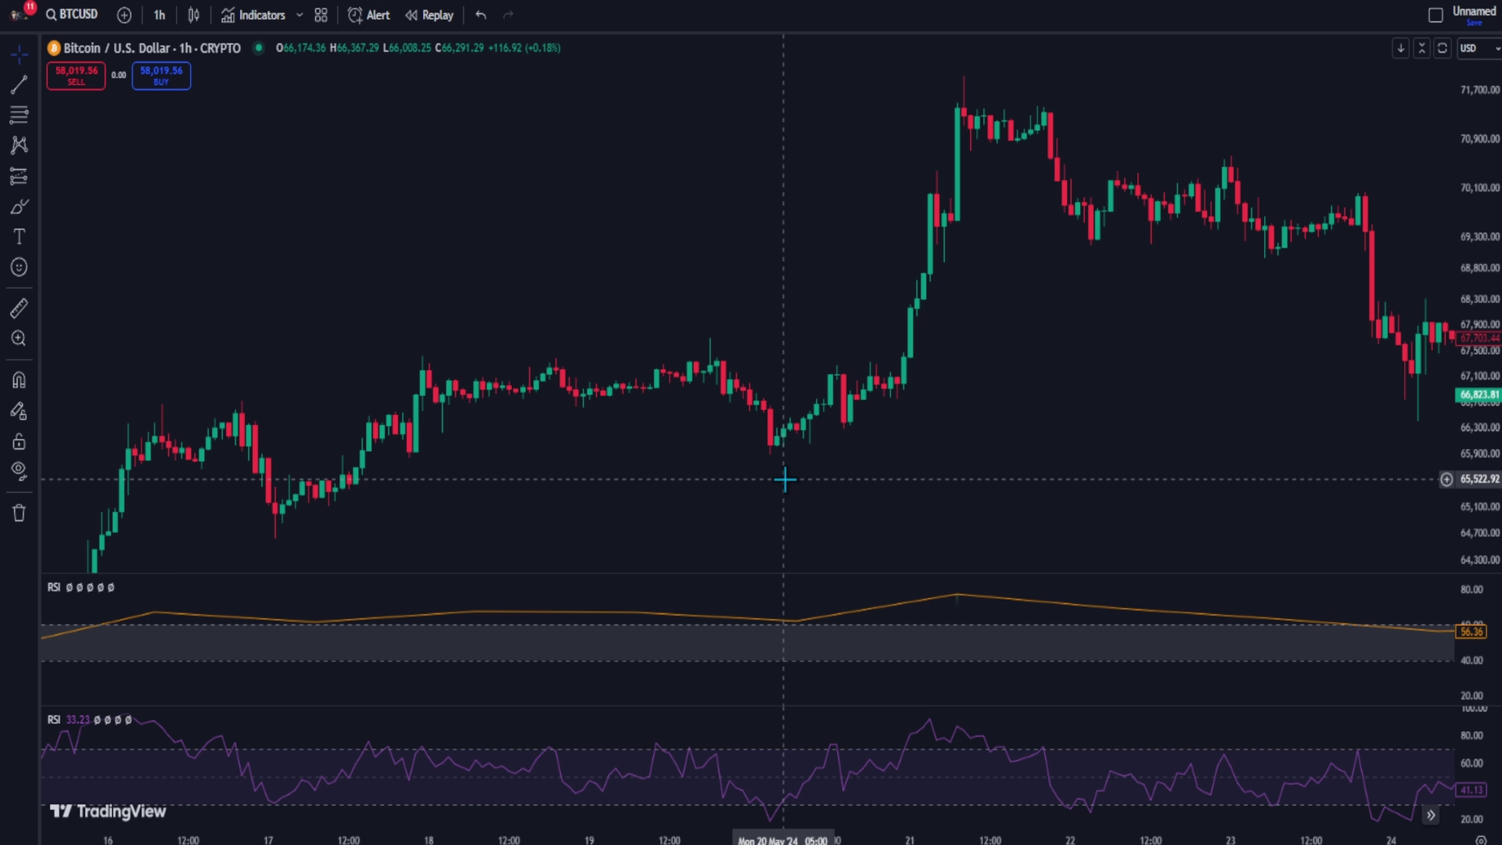
# Step: Place a long position at the May 20 dip, stop at 64,631, target near 69,705
pyautogui.click(18, 176)
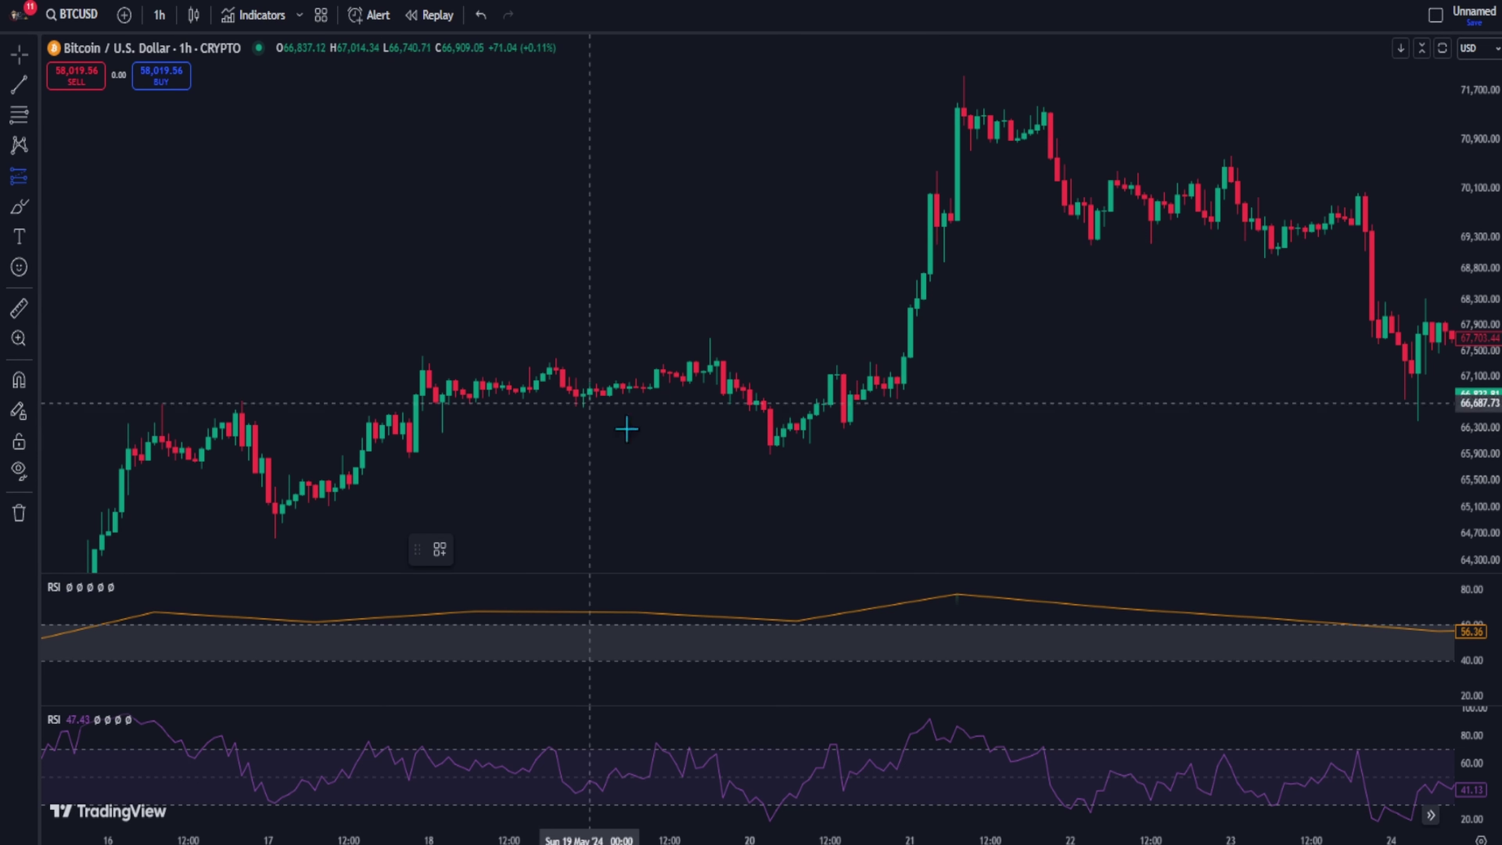
pyautogui.click(783, 428)
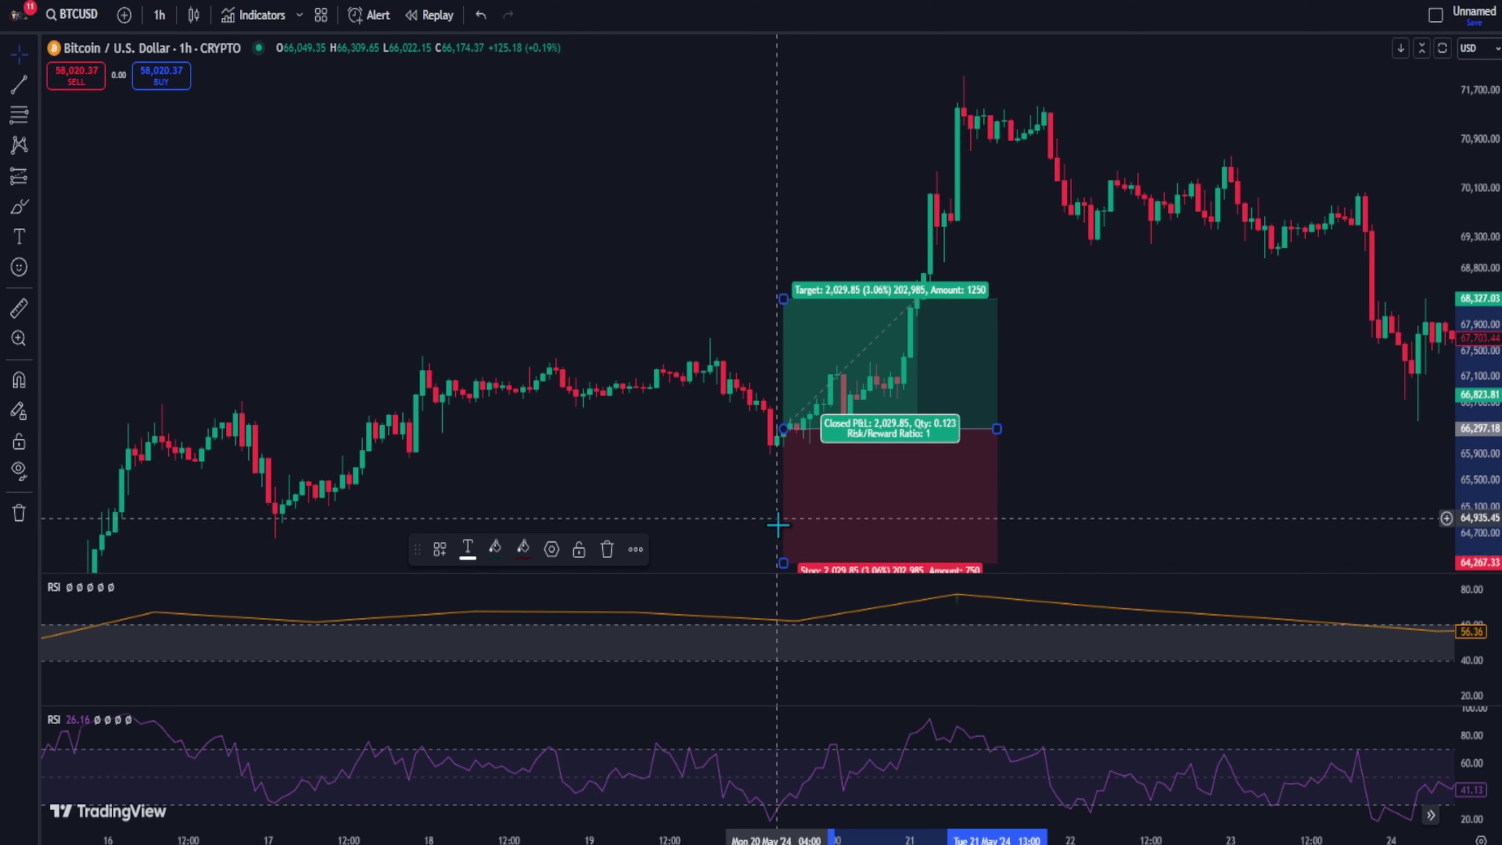
pyautogui.moveTo(785, 560); pyautogui.dragTo(780, 540)
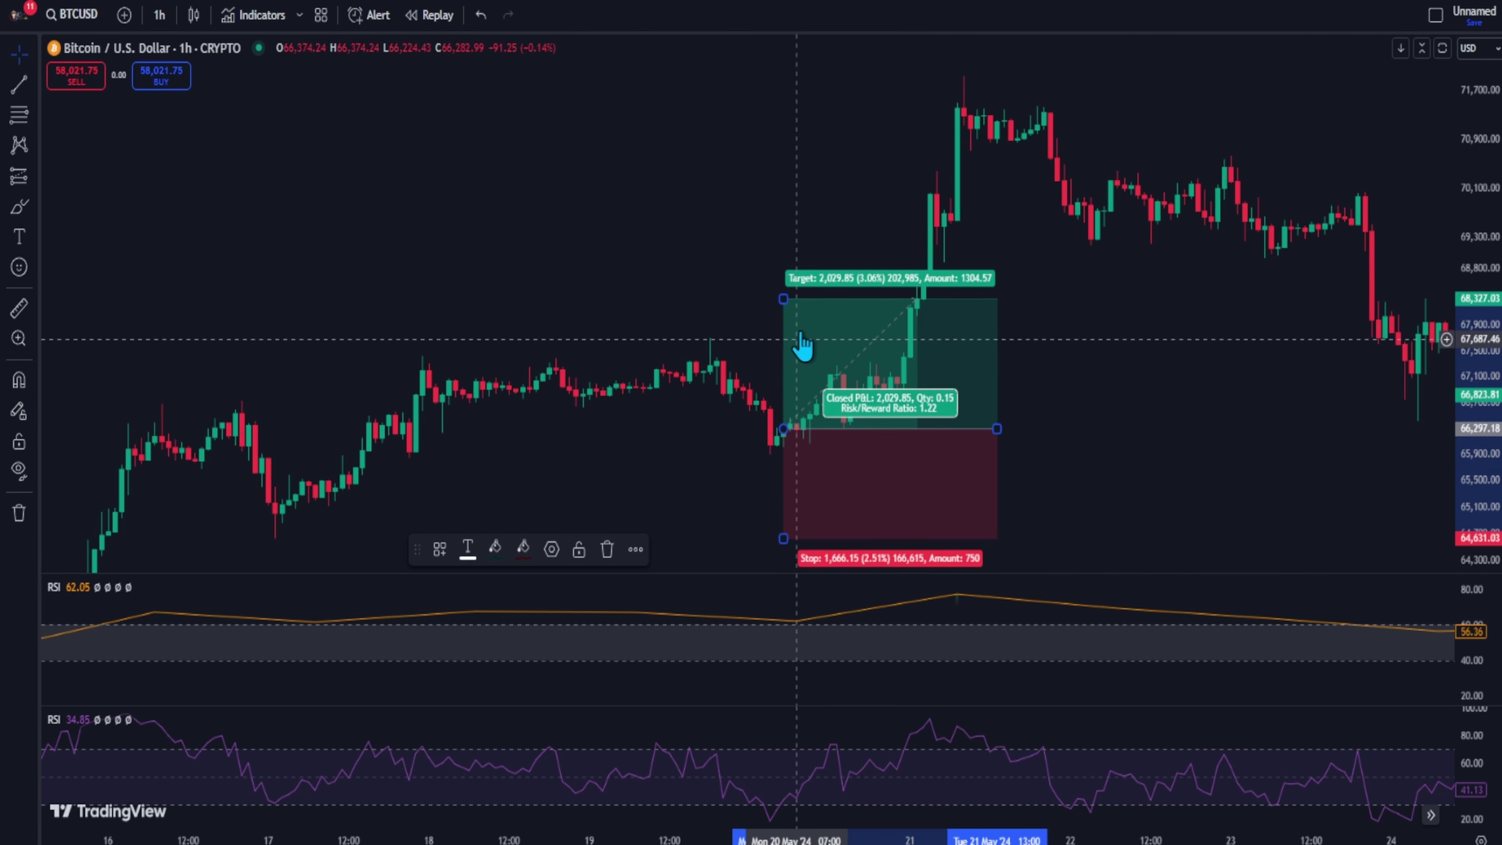
pyautogui.moveTo(783, 285); pyautogui.dragTo(775, 212)
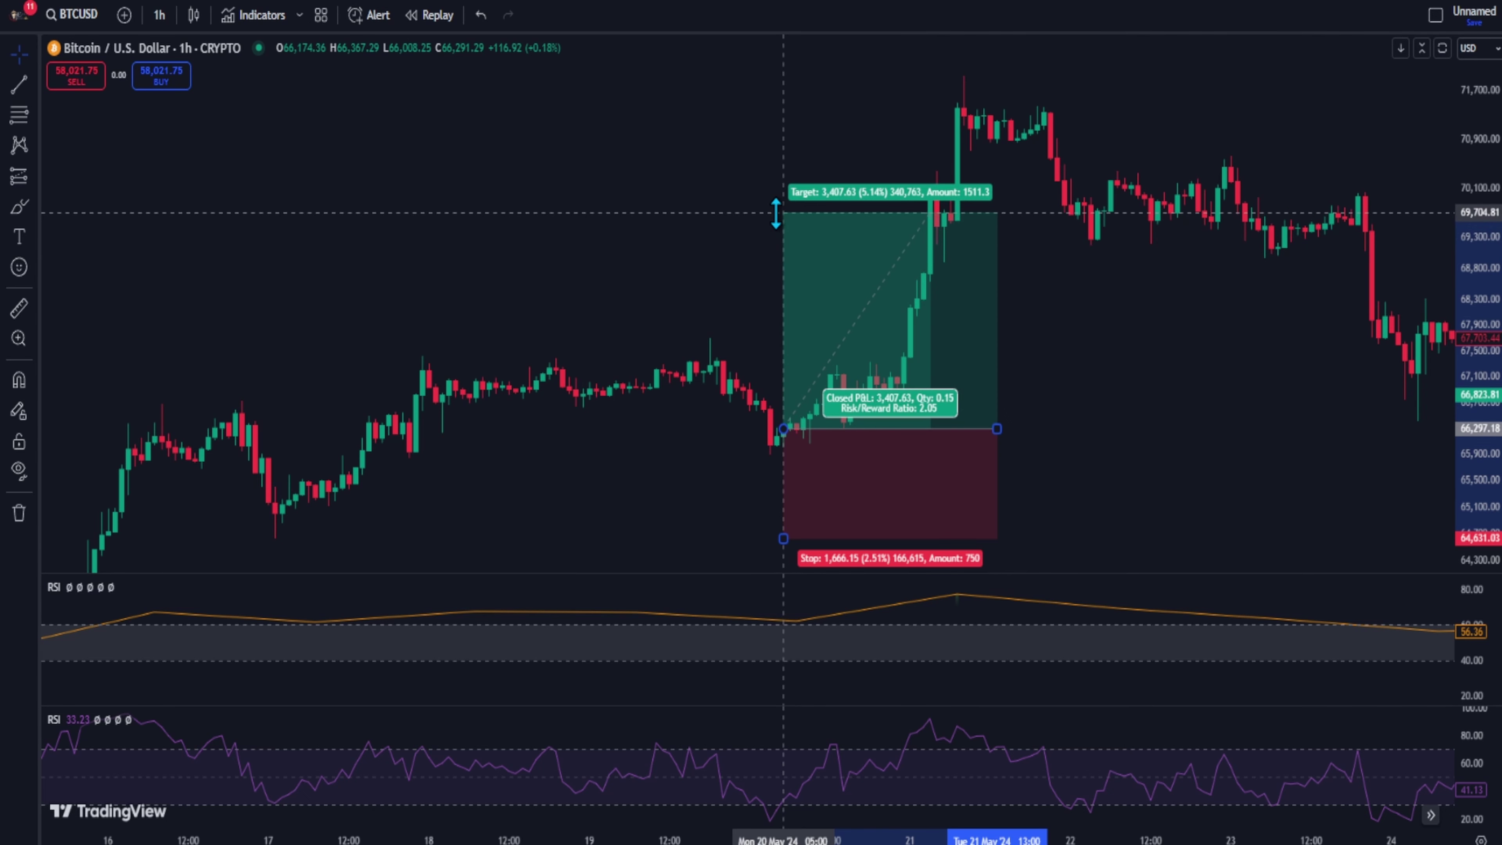
pyautogui.click(1104, 382)
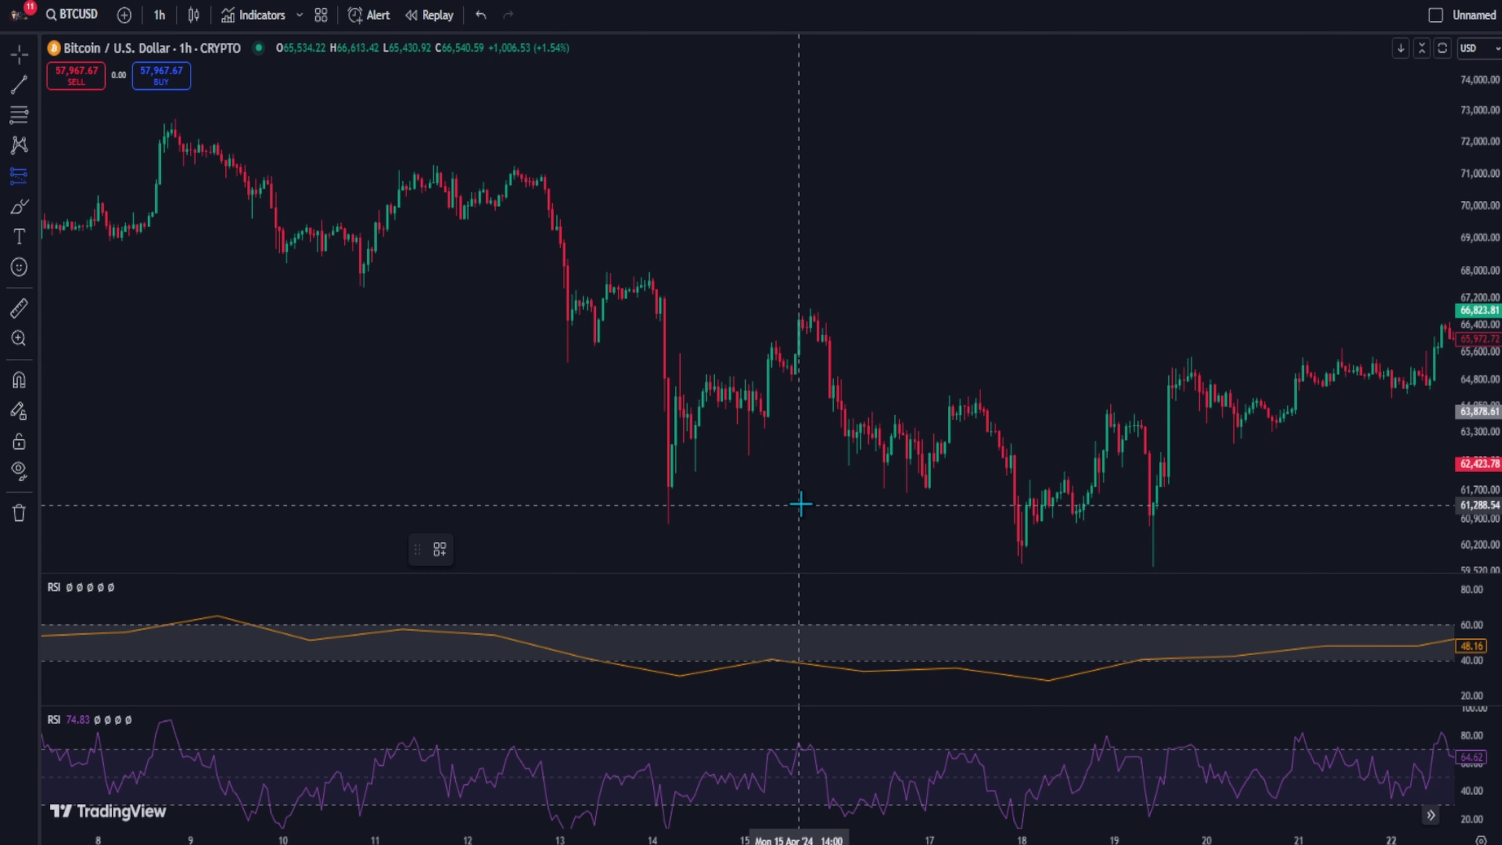
# Step: Place a short position at the April 15 high, stop near 67,909, target around 62,000
pyautogui.click(816, 341)
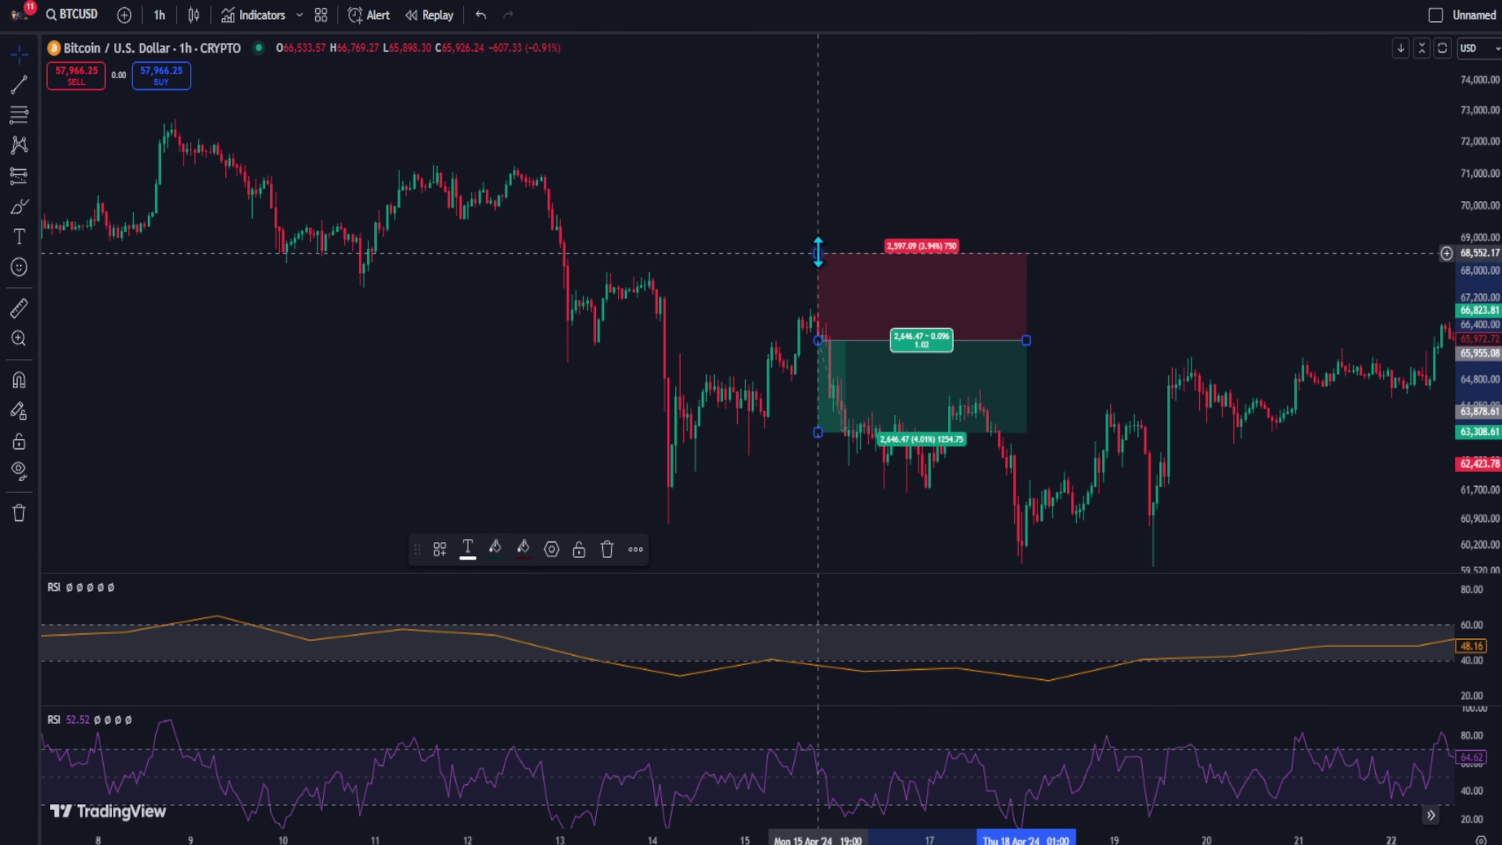
pyautogui.moveTo(817, 253); pyautogui.dragTo(823, 275)
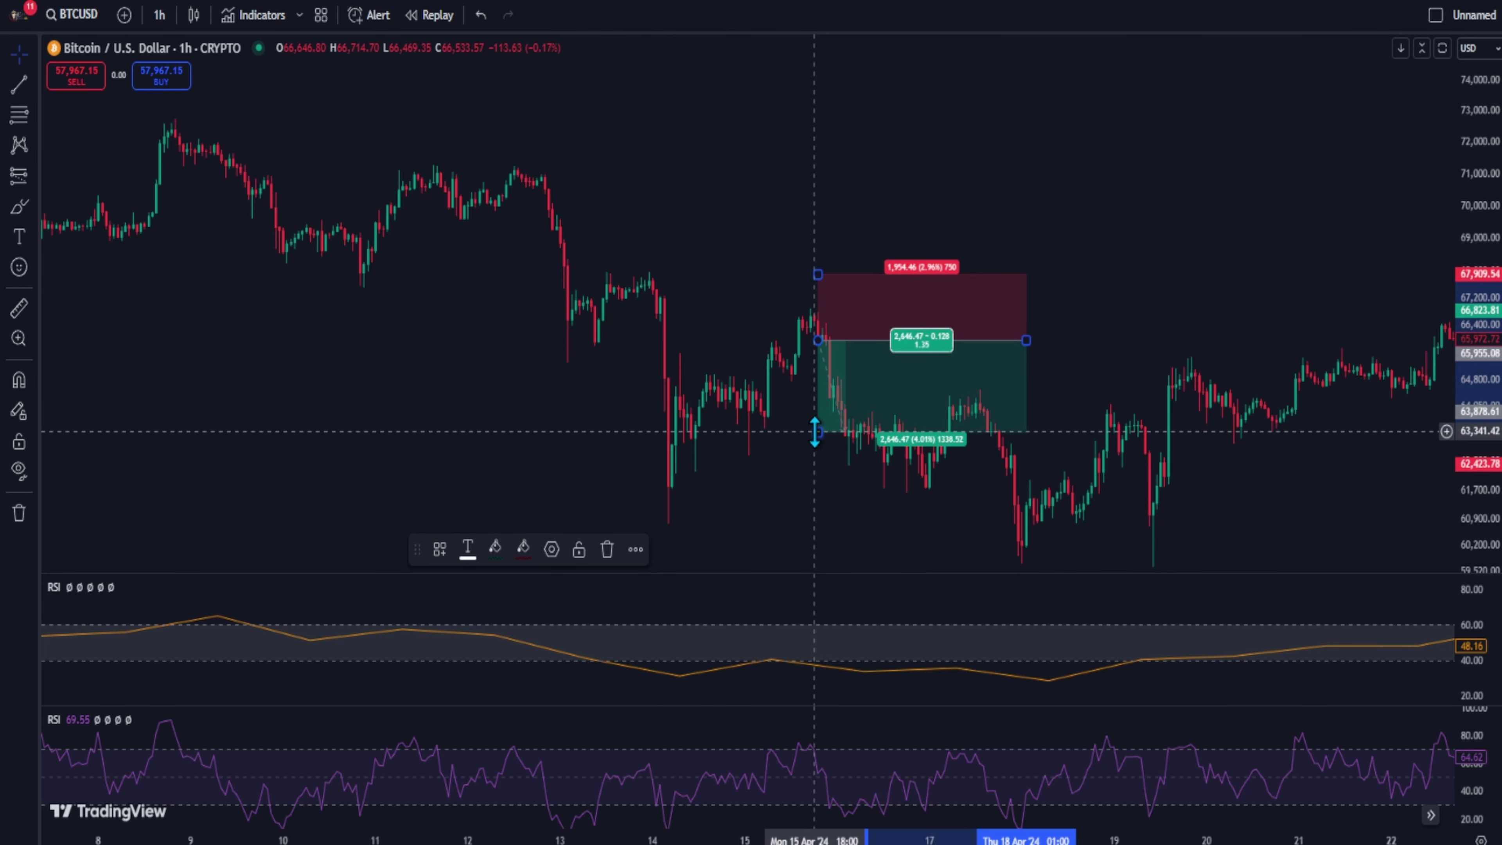
pyautogui.moveTo(815, 432); pyautogui.dragTo(818, 480)
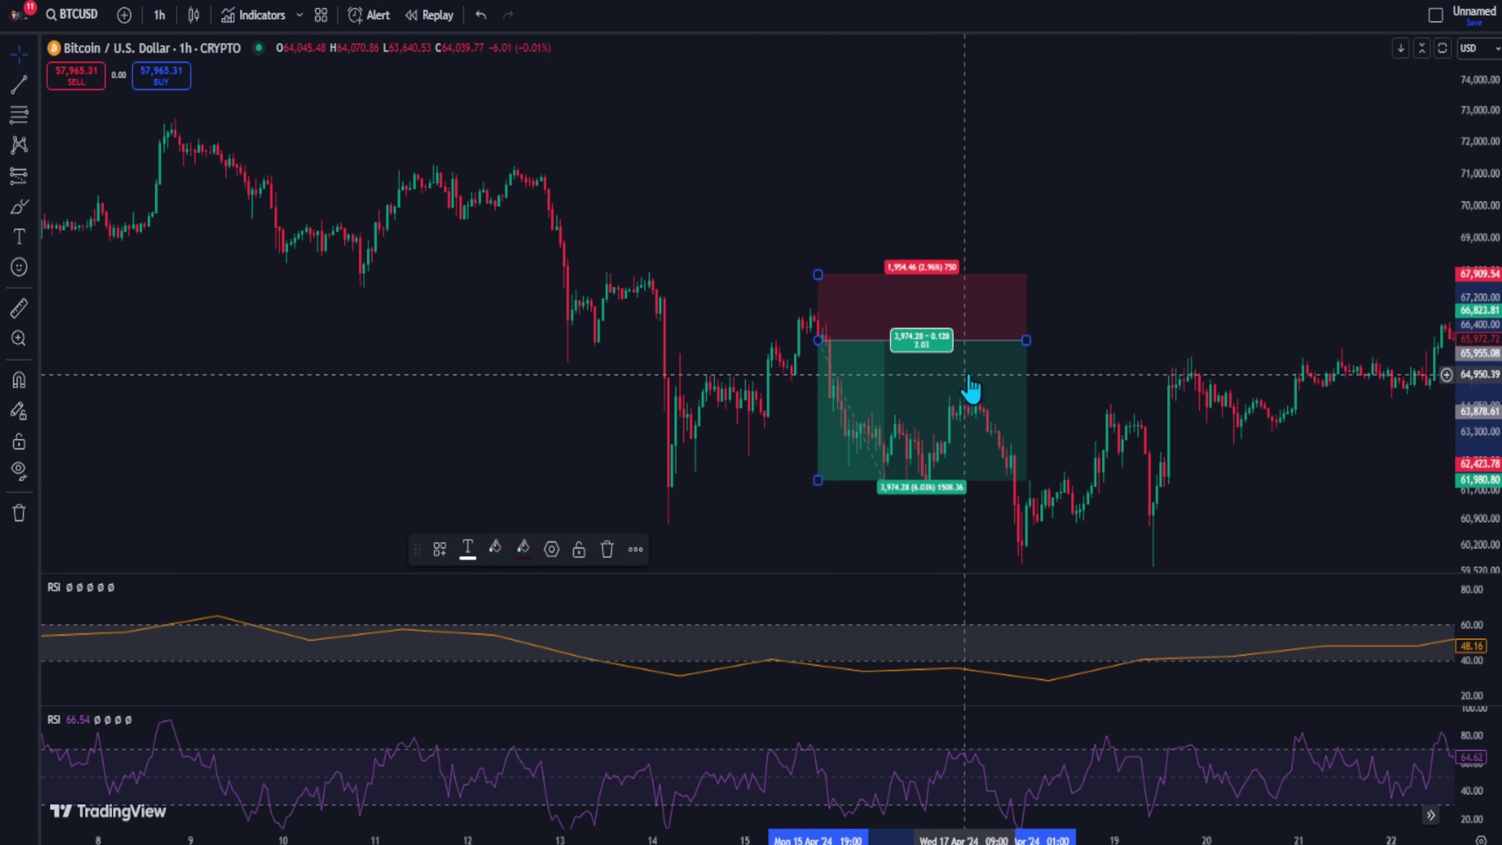
pyautogui.moveTo(1021, 345); pyautogui.dragTo(892, 345)
pyautogui.click(1074, 325)
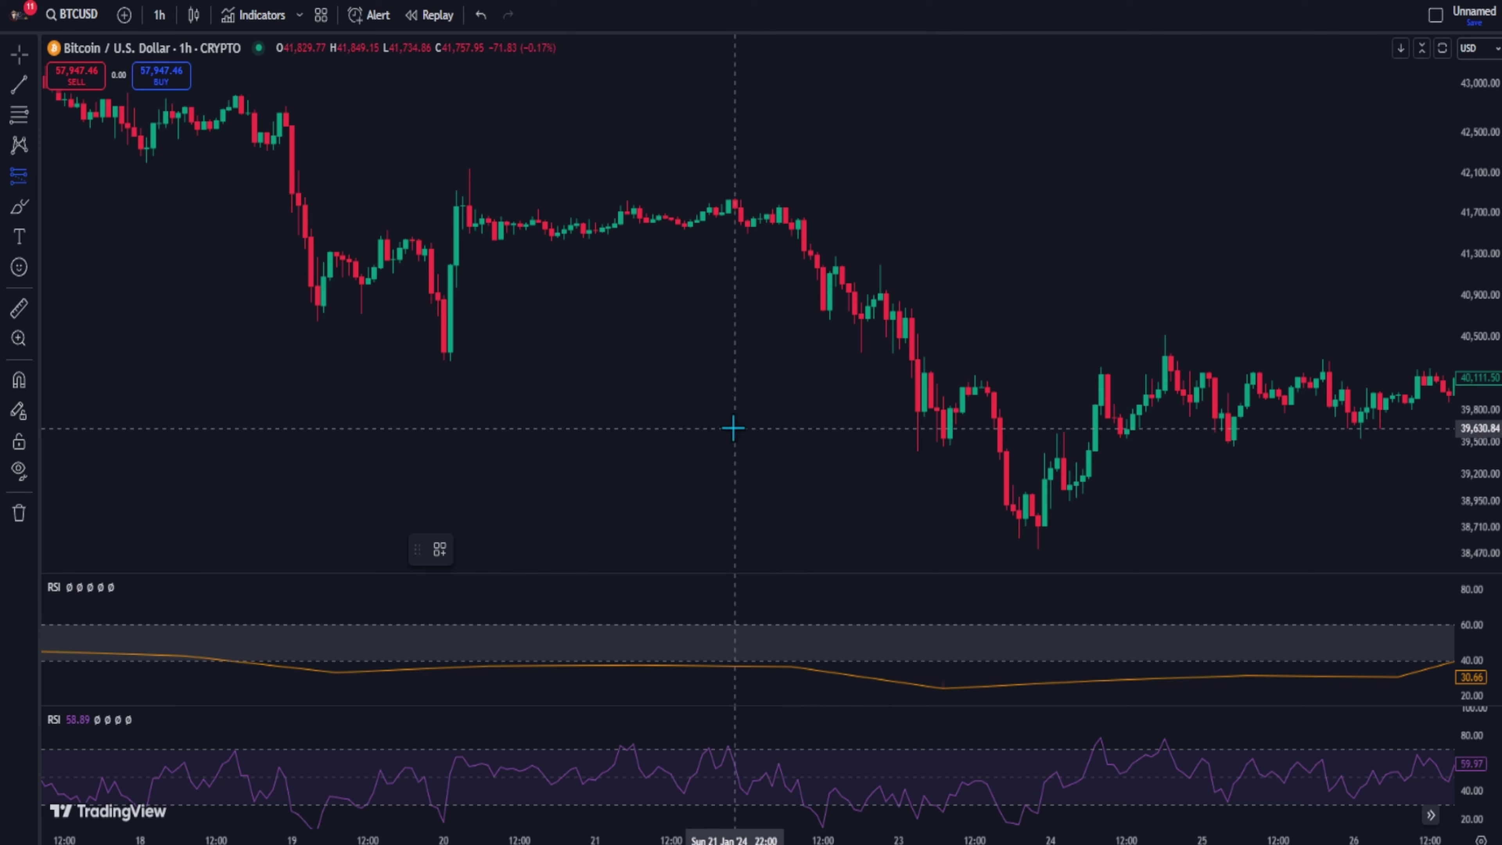
# Step: Place a short position at January 21, stop near 42,881, target about 39,174, box widened right
pyautogui.click(640, 218)
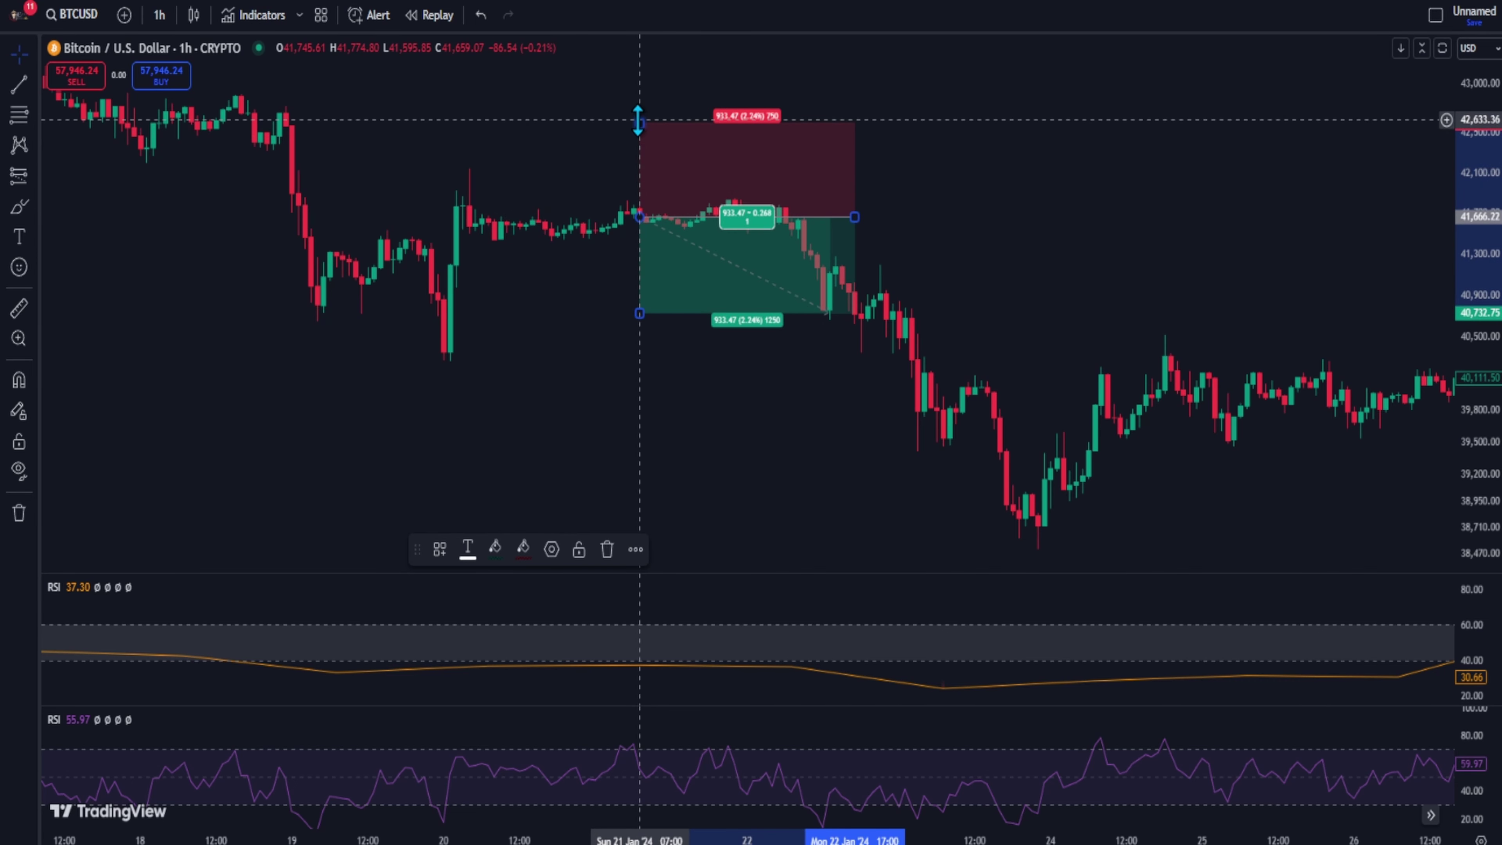
pyautogui.moveTo(638, 121); pyautogui.dragTo(638, 96)
pyautogui.moveTo(641, 314); pyautogui.dragTo(654, 493)
pyautogui.moveTo(854, 217); pyautogui.dragTo(1008, 228)
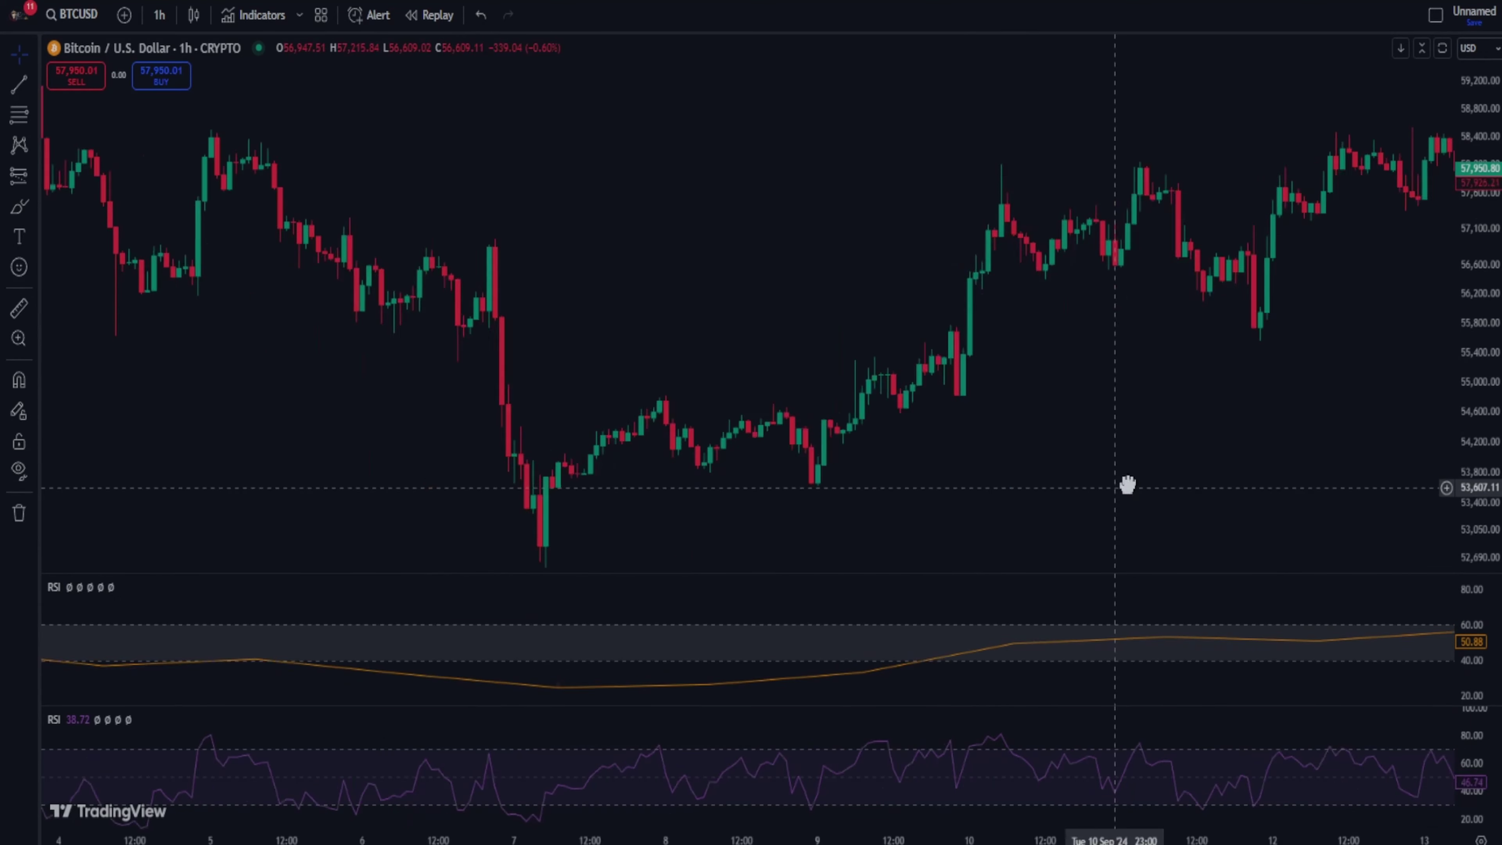
# Step: Place a short position near 58,214 with its target about 54,900 and an extended duration
pyautogui.hscroll(-10, 547, 492)
pyautogui.hscroll(-3, 582, 448)
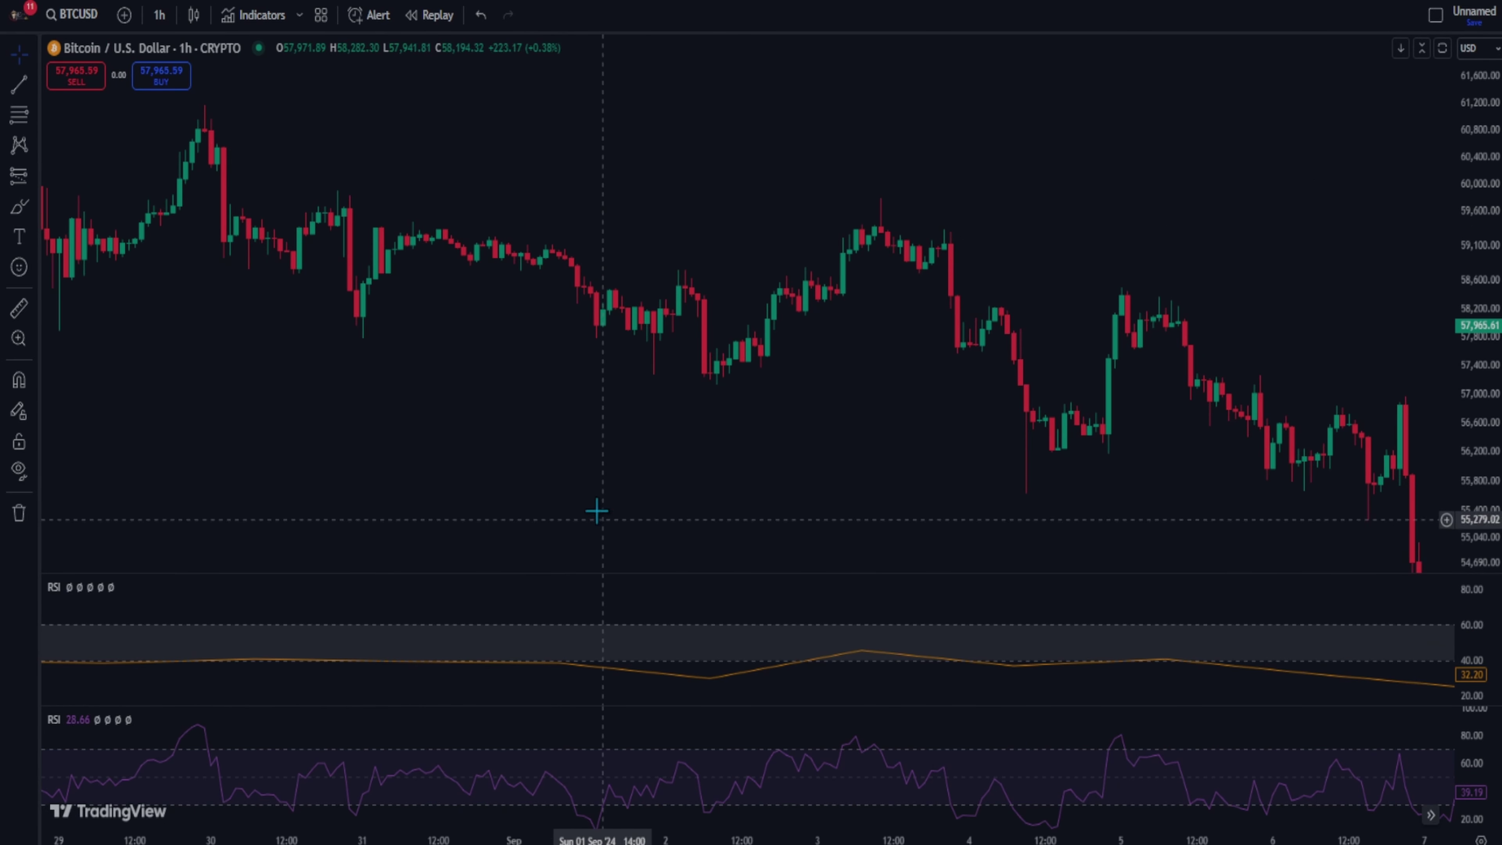
pyautogui.click(615, 308)
pyautogui.moveTo(617, 193); pyautogui.dragTo(618, 189)
pyautogui.moveTo(615, 436); pyautogui.dragTo(615, 553)
pyautogui.moveTo(831, 307); pyautogui.dragTo(1419, 308)
# Step: Scroll the chart back through August into mid-to-late July 2024
pyautogui.scroll(-5, 828, 520)
pyautogui.moveTo(412, 402); pyautogui.dragTo(765, 510)
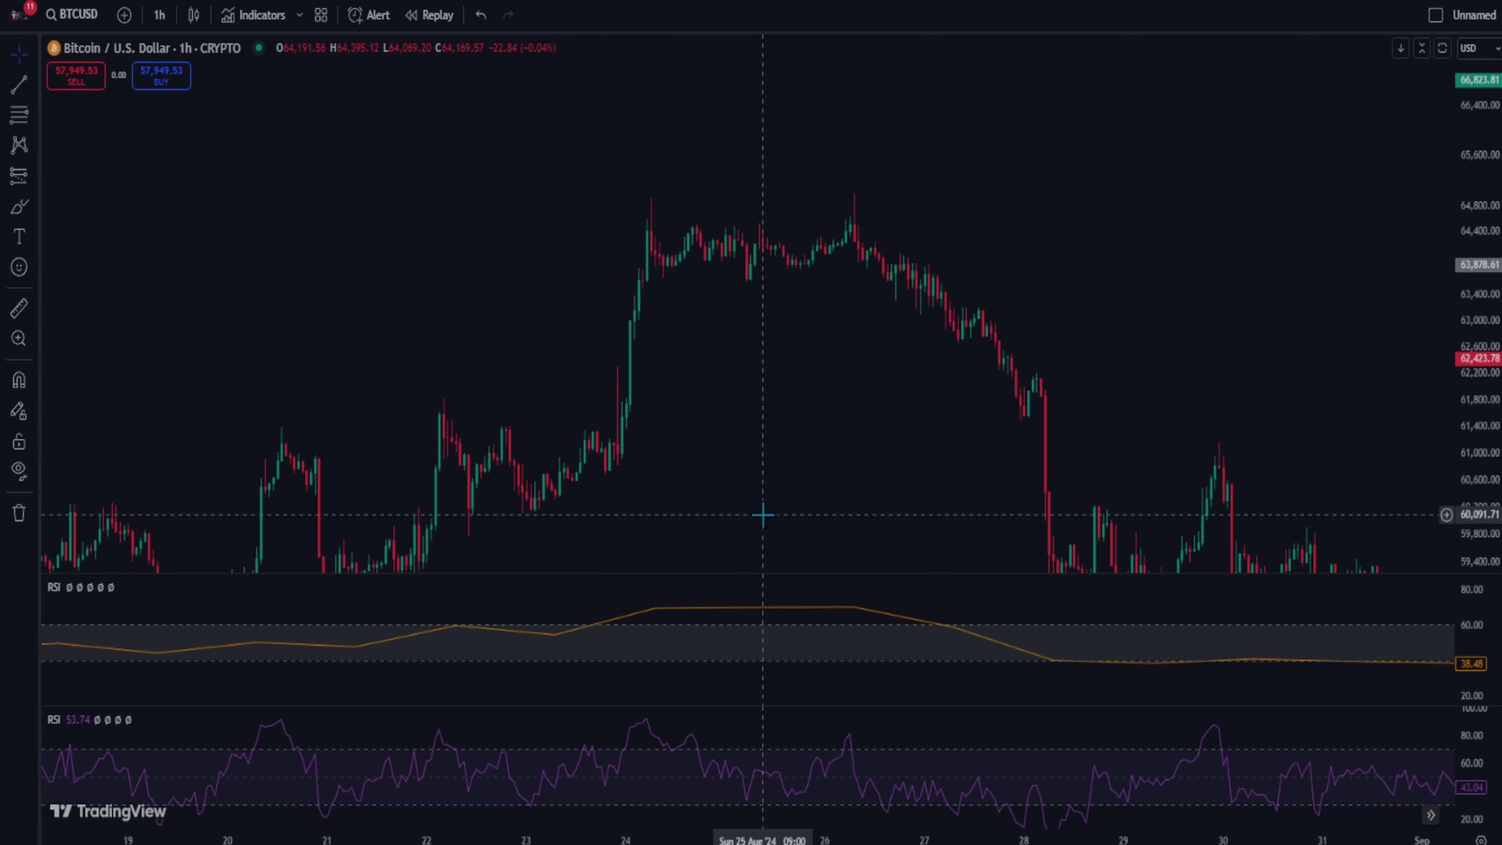
pyautogui.hscroll(-10, 835, 520)
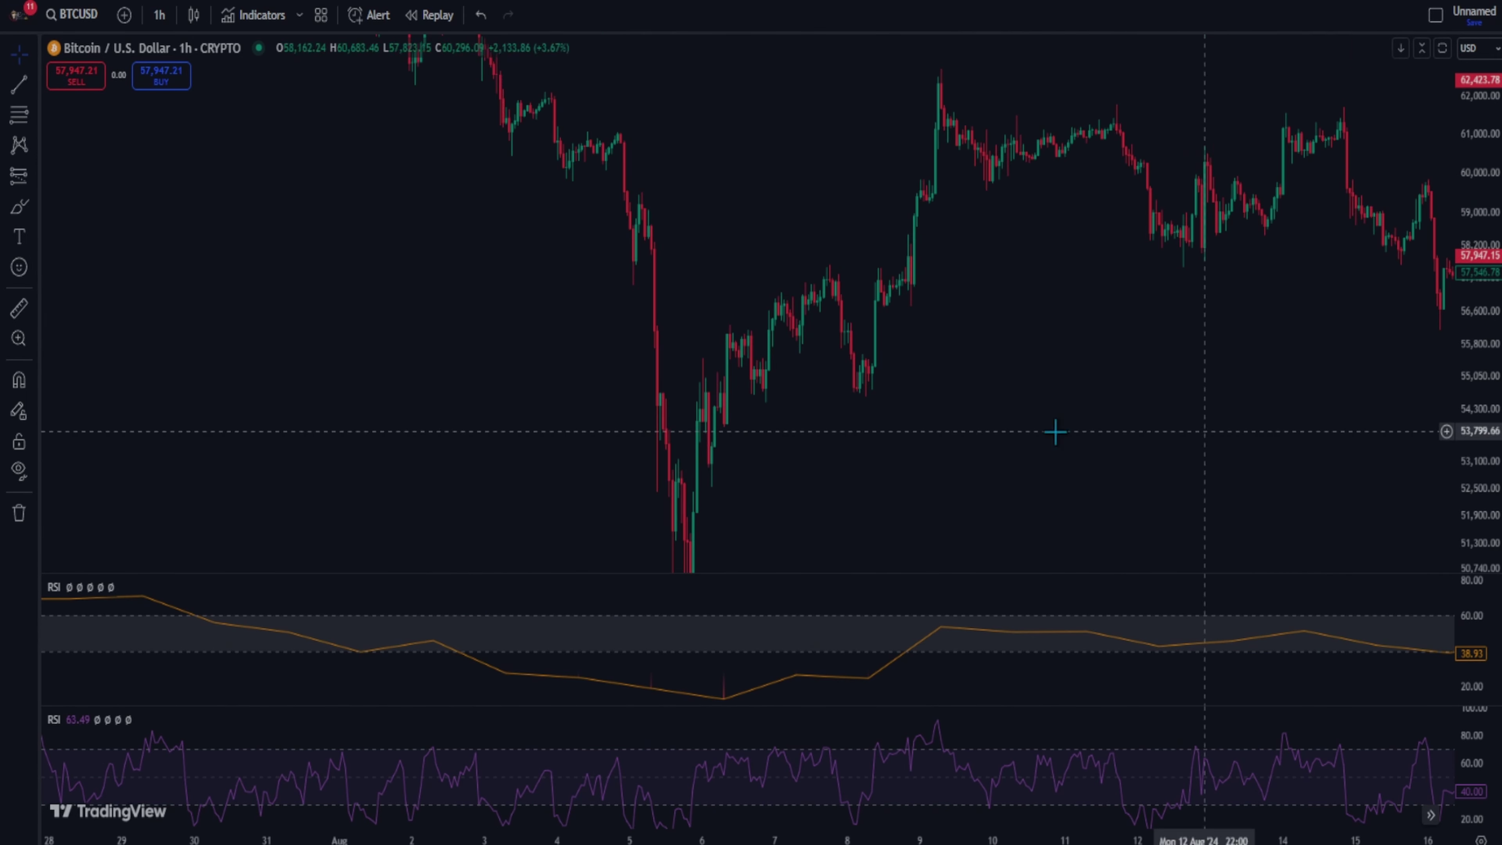
pyautogui.hscroll(-15, 790, 419)
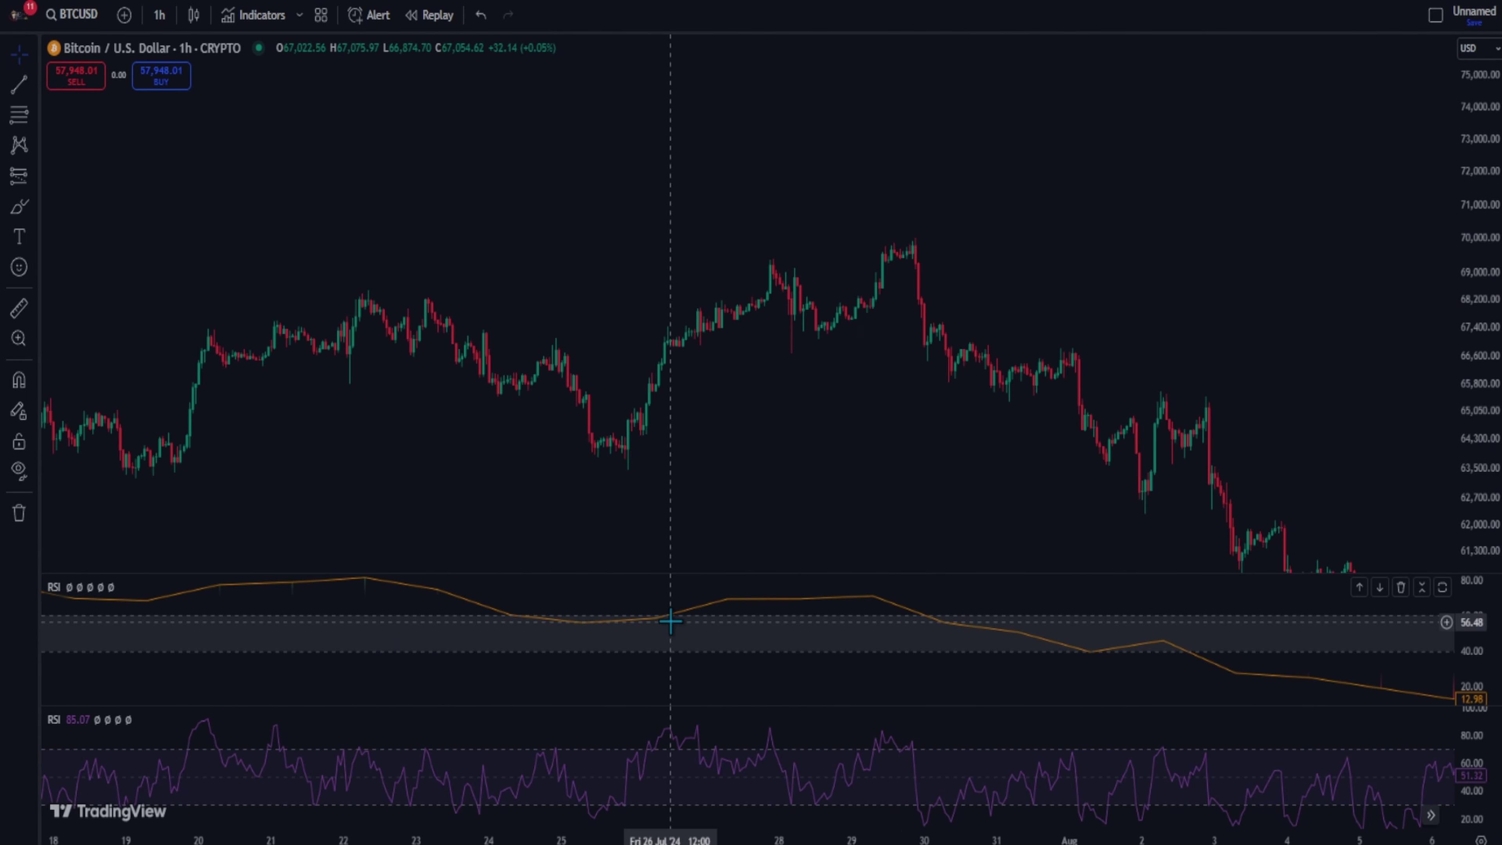
pyautogui.hscroll(-10, 548, 443)
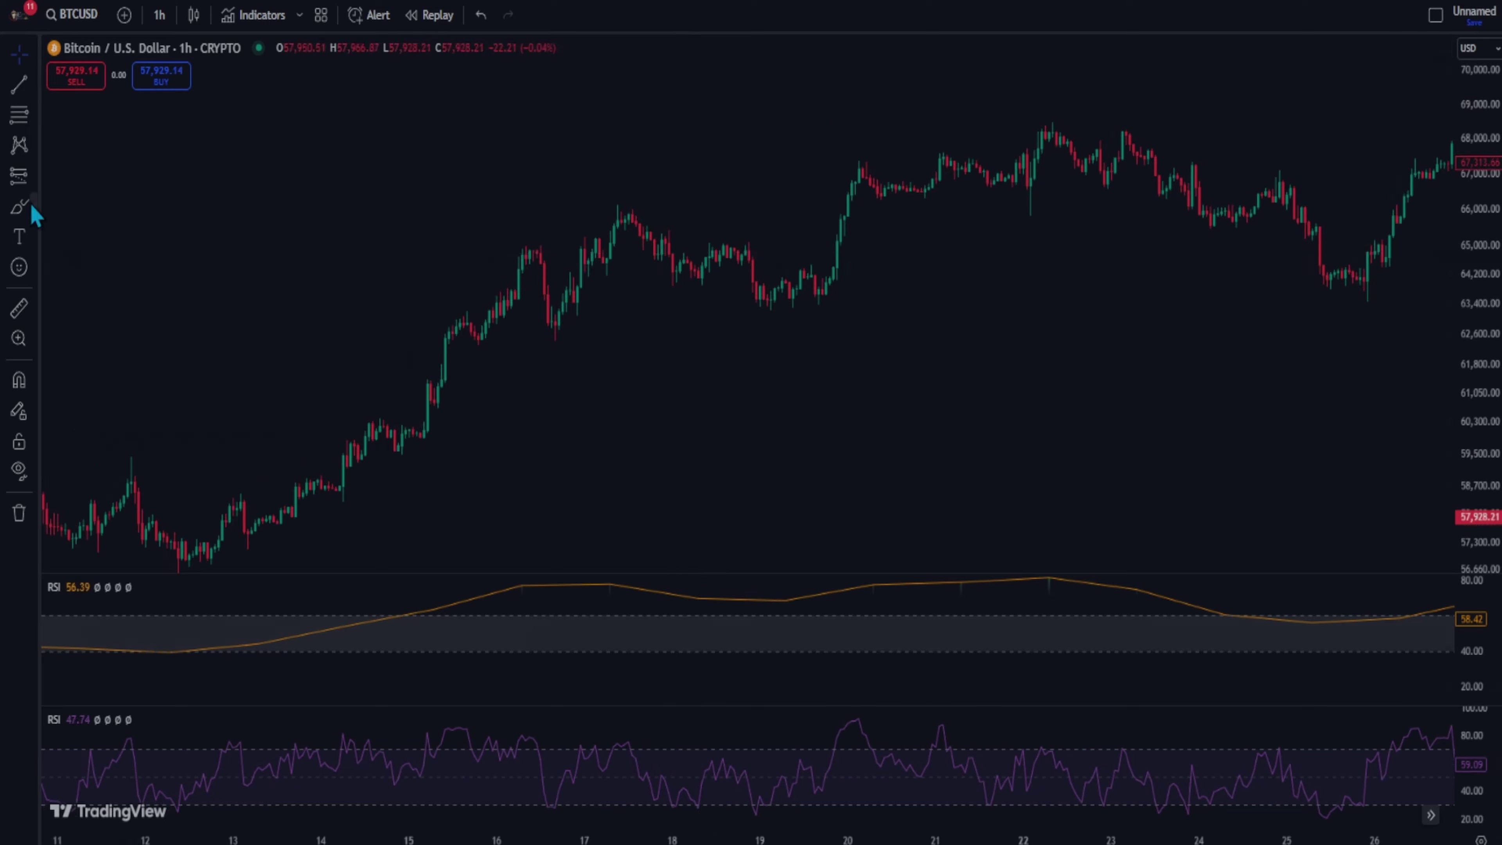